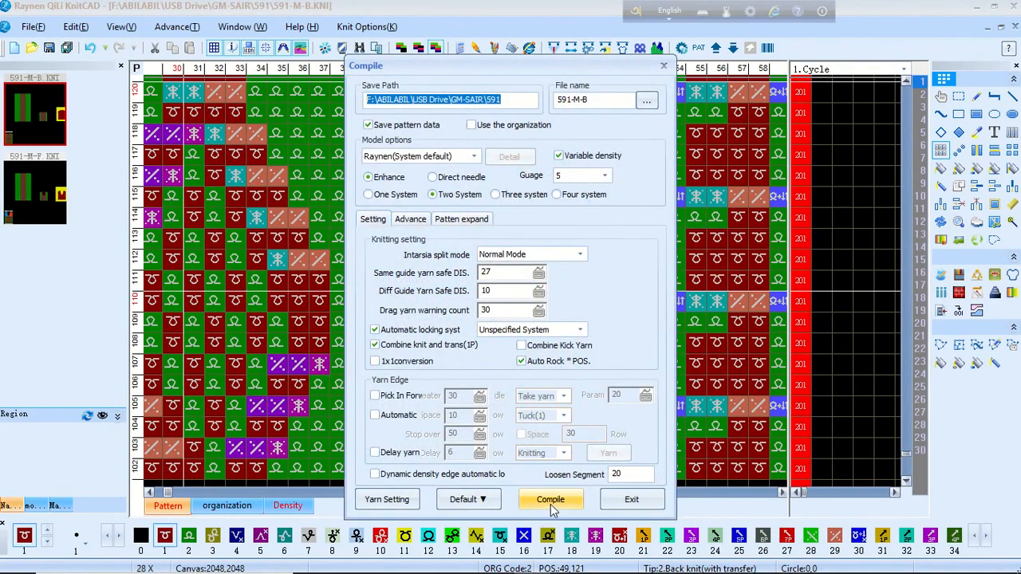
Step: Compile the pattern, note the unresolved colour code 120 errors, and close the error list
{"action": "left_click", "coordinate": [550, 500]}
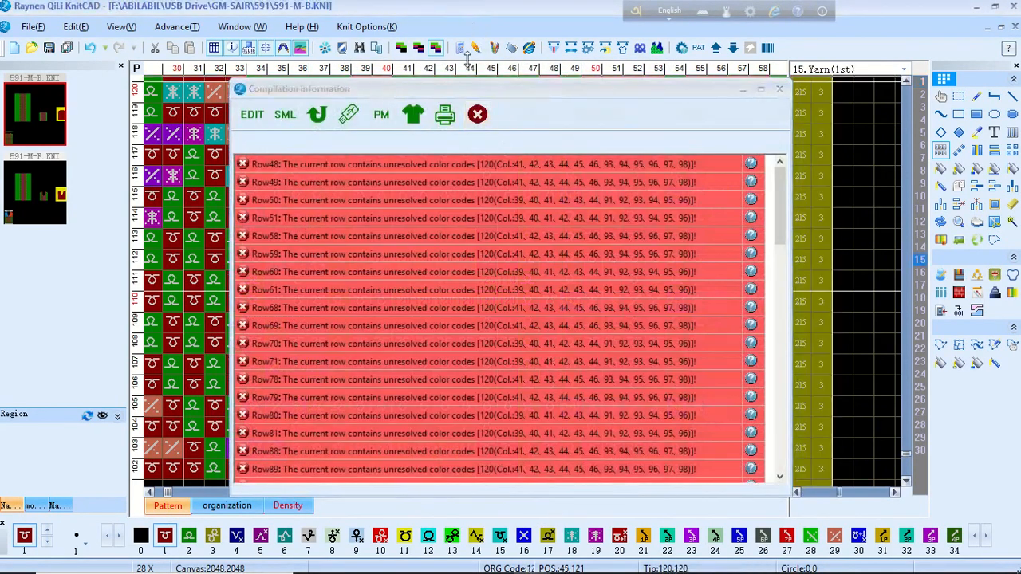
{"action": "left_click", "coordinate": [478, 115]}
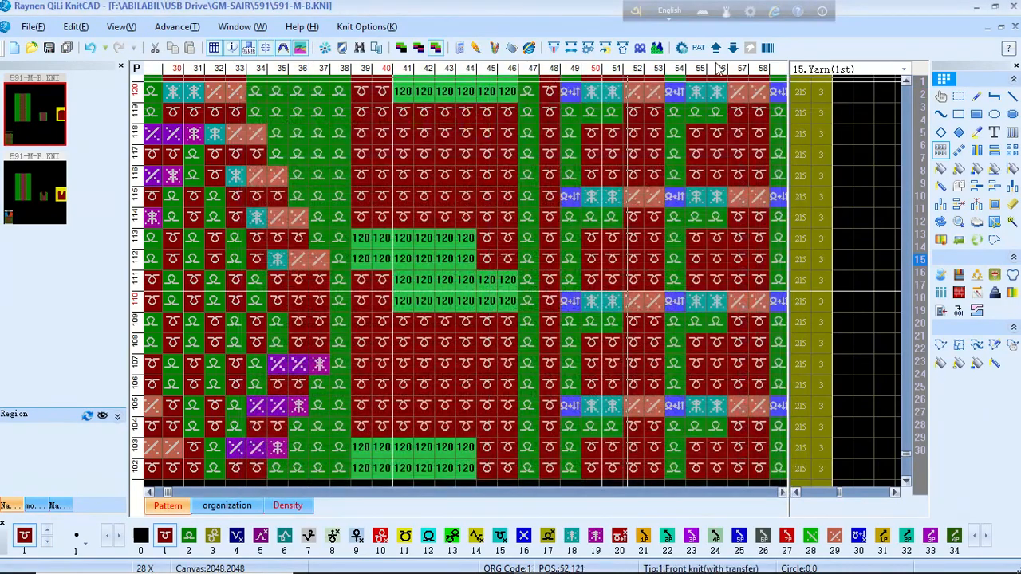
{"action": "left_click", "coordinate": [658, 50]}
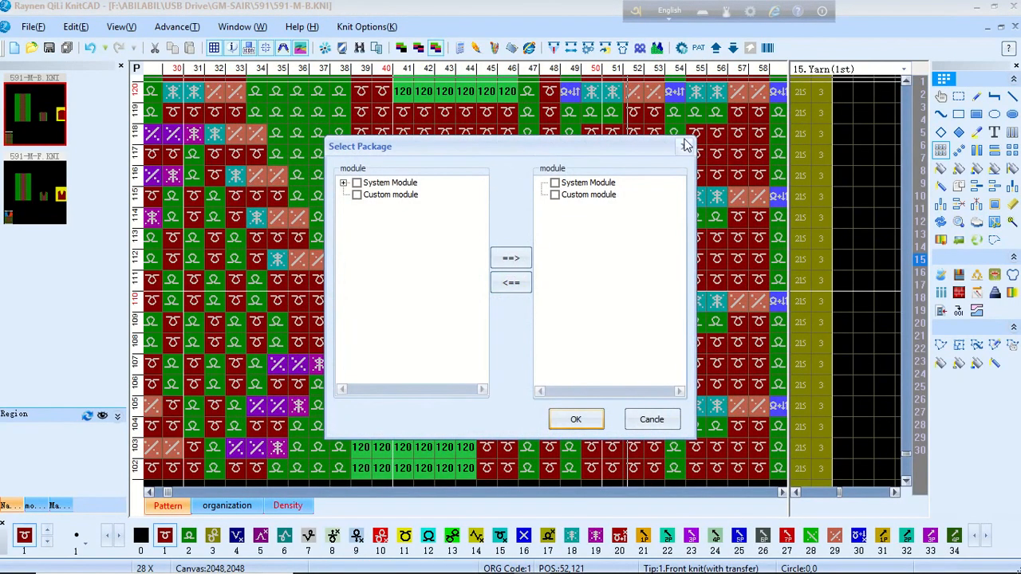
Step: Run the 591-M-B simulation preview, zoom in on the cable stitches, and move the window lower right
{"action": "left_click", "coordinate": [576, 420]}
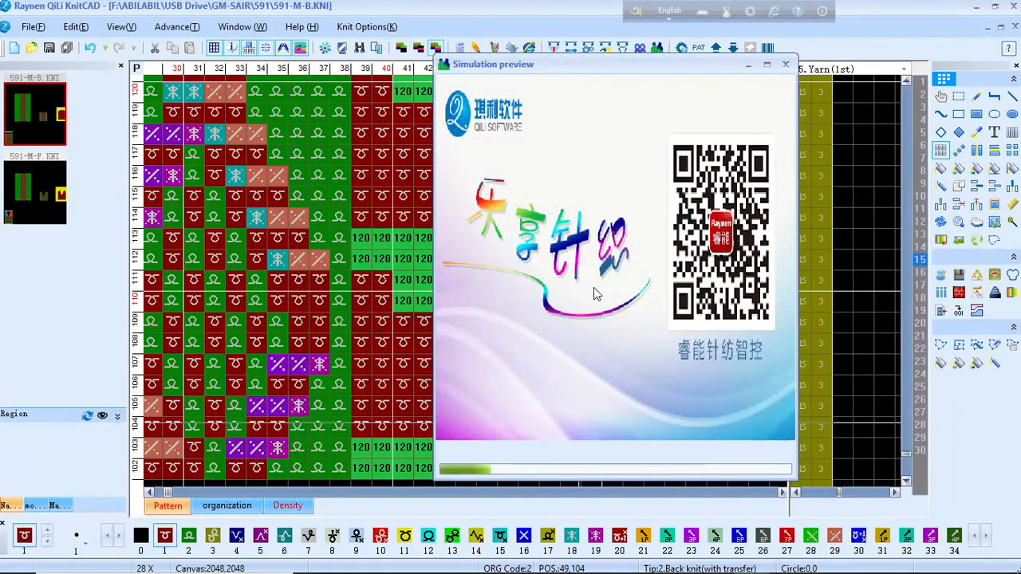
{"action": "middle_click_drag", "start_coordinate": [255, 216], "coordinate": [464, 292]}
{"action": "middle_click_drag", "start_coordinate": [379, 292], "coordinate": [474, 271]}
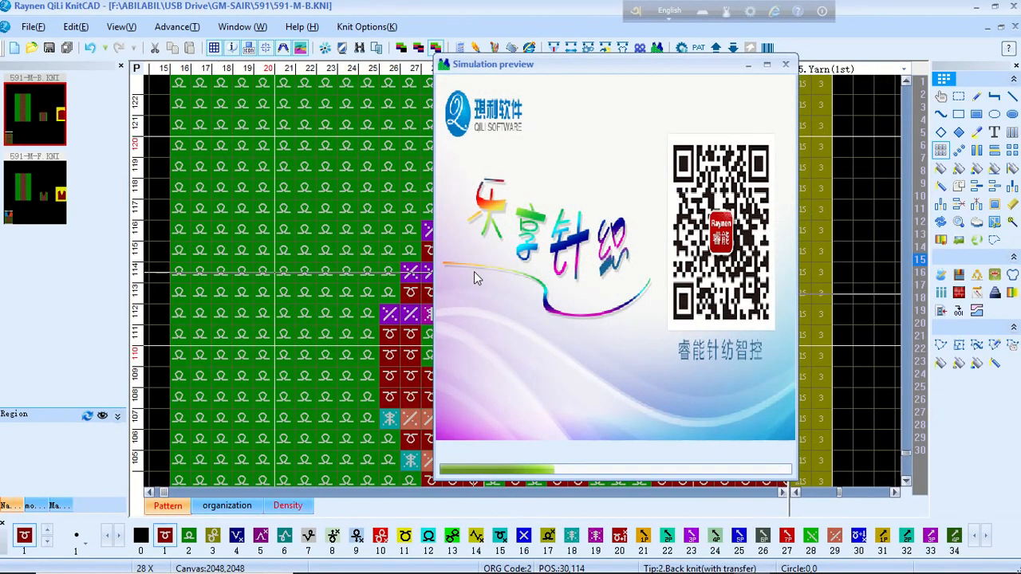
{"action": "scroll", "coordinate": [383, 271], "scroll_direction": "down", "scroll_amount": 1}
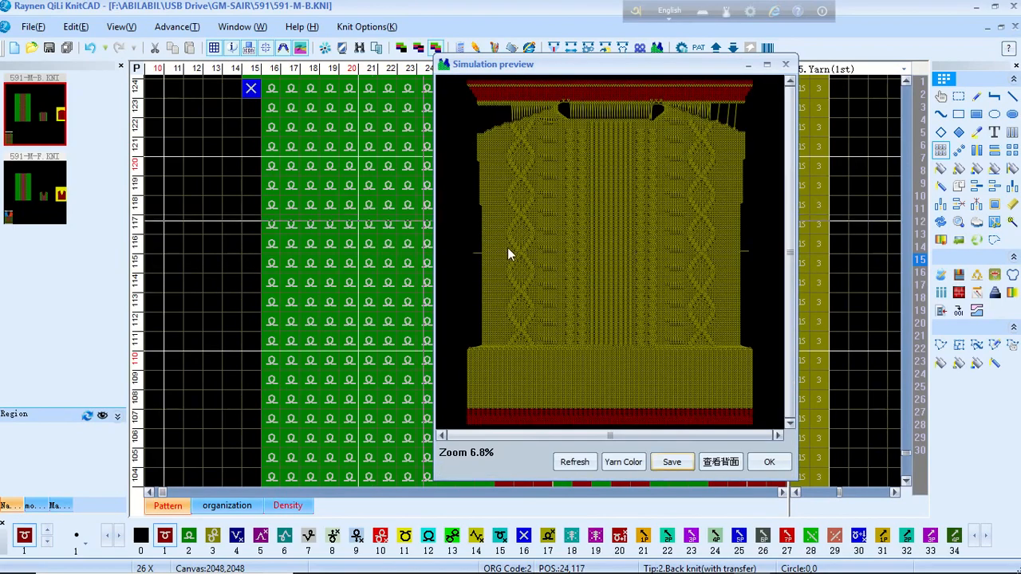
{"action": "scroll", "coordinate": [610, 254], "scroll_direction": "up", "scroll_amount": 5}
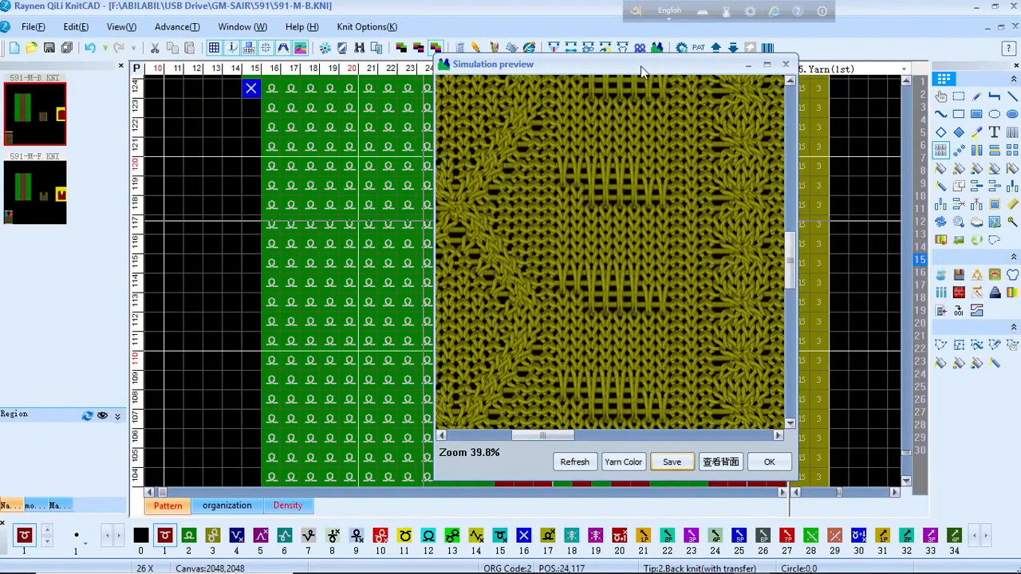
{"action": "left_click_drag", "start_coordinate": [644, 70], "coordinate": [867, 154]}
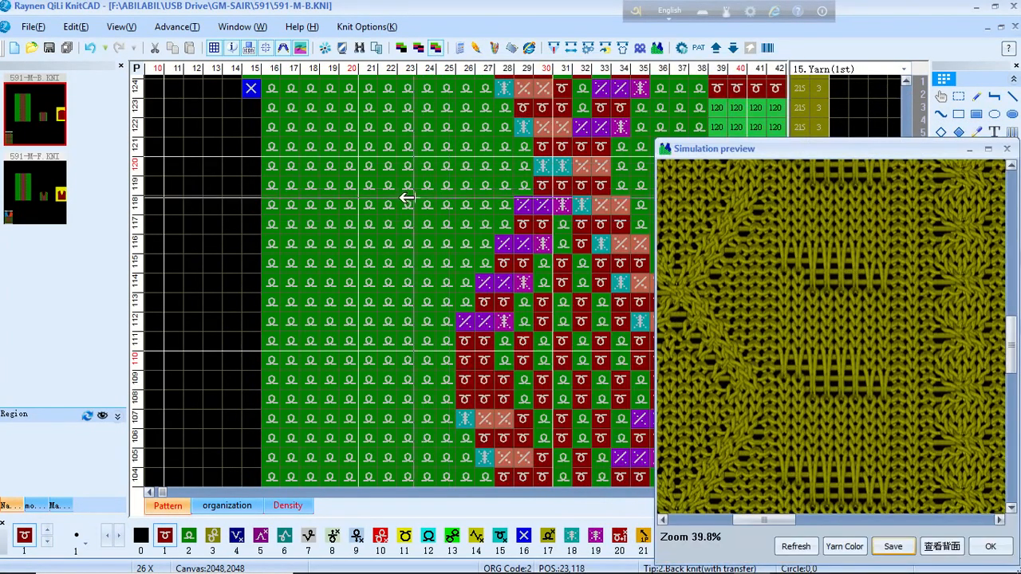
{"action": "scroll", "coordinate": [467, 280], "scroll_direction": "down", "scroll_amount": 2}
{"action": "scroll", "coordinate": [258, 278], "scroll_direction": "down", "scroll_amount": 4}
{"action": "scroll", "coordinate": [212, 303], "scroll_direction": "up", "scroll_amount": 2}
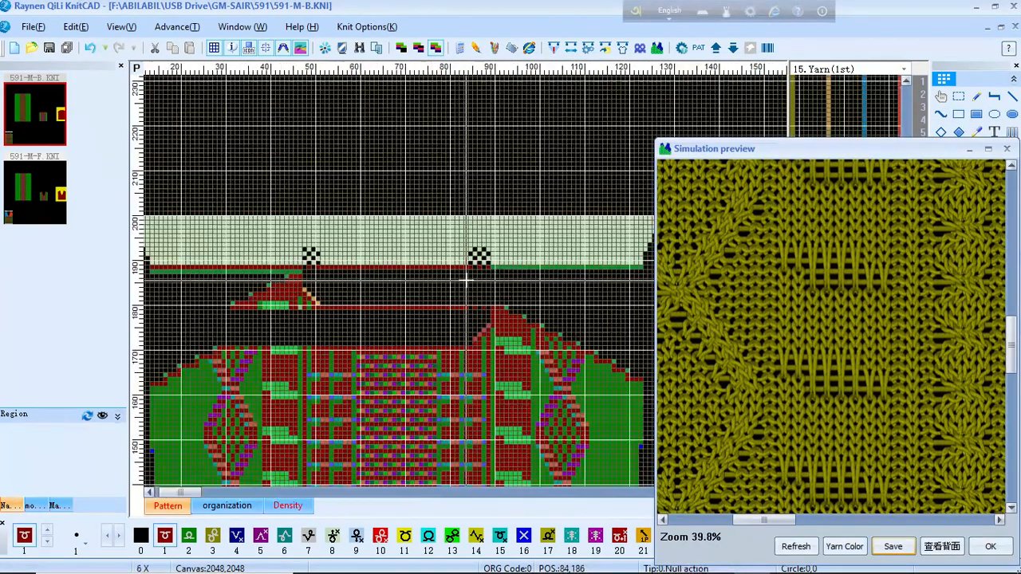
Step: Hide the simulation preview, zoom into a blank grid area, and select stitch code 120
{"action": "left_click", "coordinate": [970, 149]}
{"action": "scroll", "coordinate": [467, 281], "scroll_direction": "up", "scroll_amount": 4}
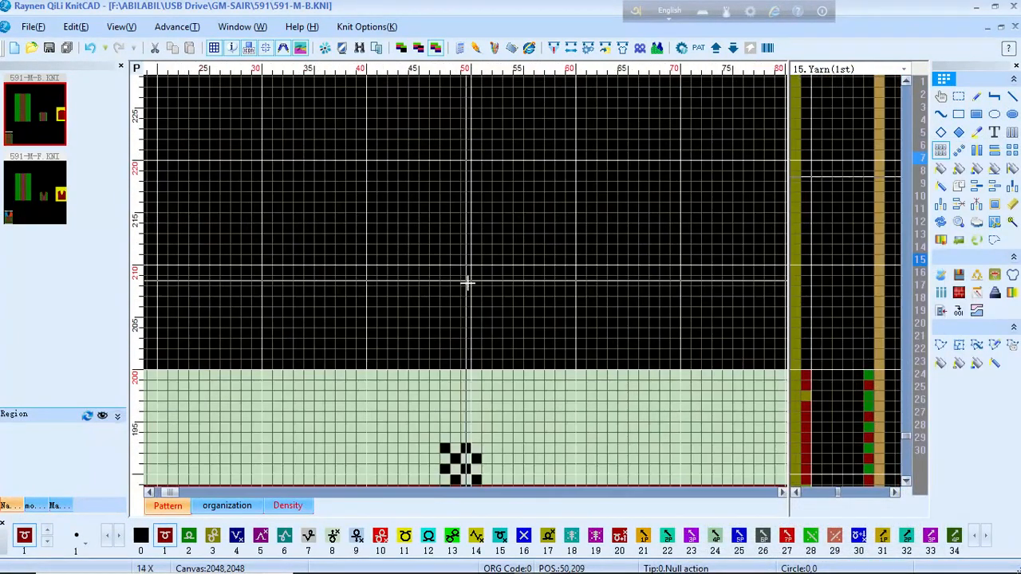
{"action": "scroll", "coordinate": [327, 223], "scroll_direction": "up", "scroll_amount": 2}
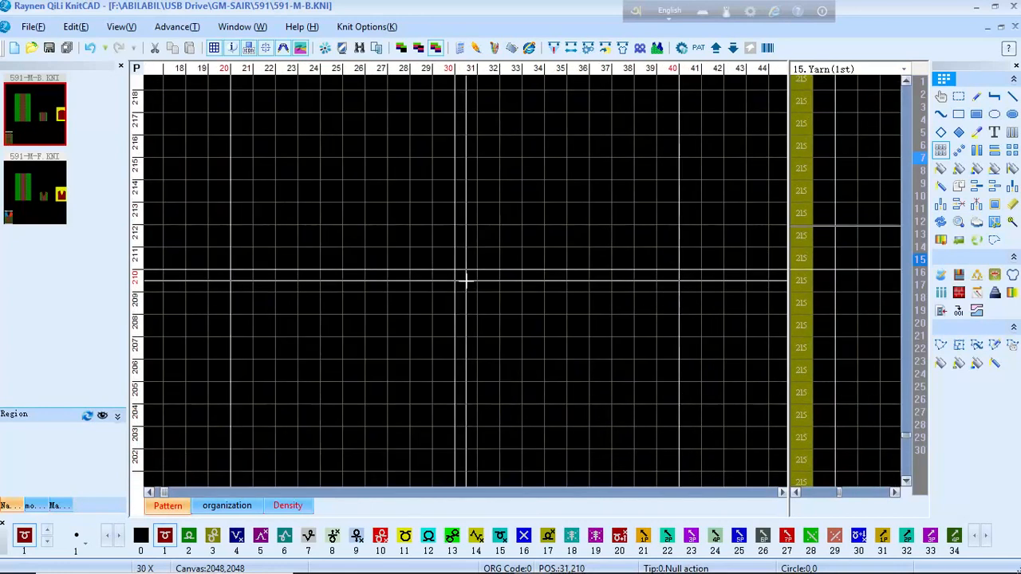
{"action": "key", "text": "1"}
{"action": "key", "text": "2"}
{"action": "key", "text": "0"}
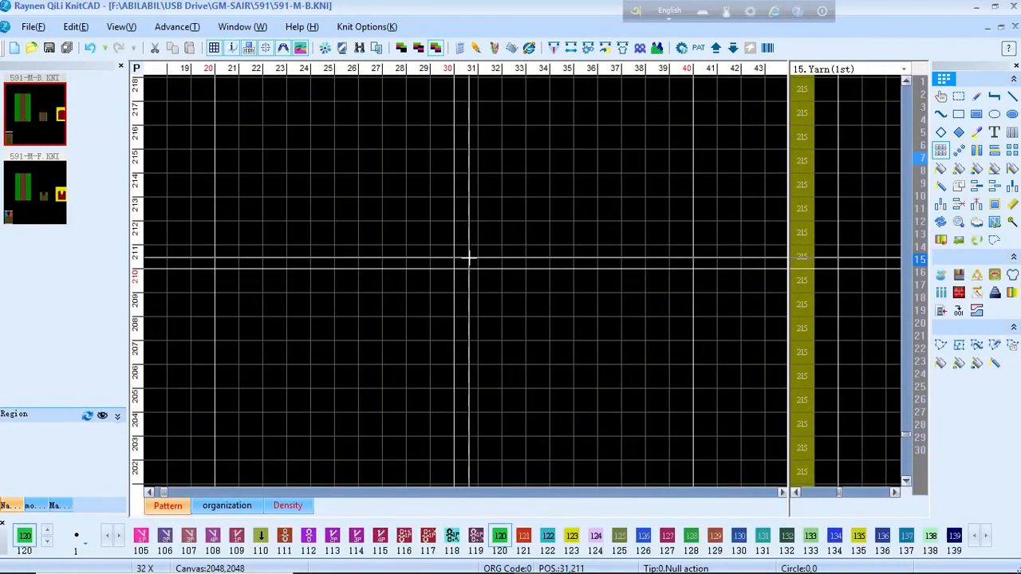
Step: Draw six code-120 cells on row 211 as a filled rectangle, then six code-1 cells on row 214
{"action": "left_click", "coordinate": [340, 254]}
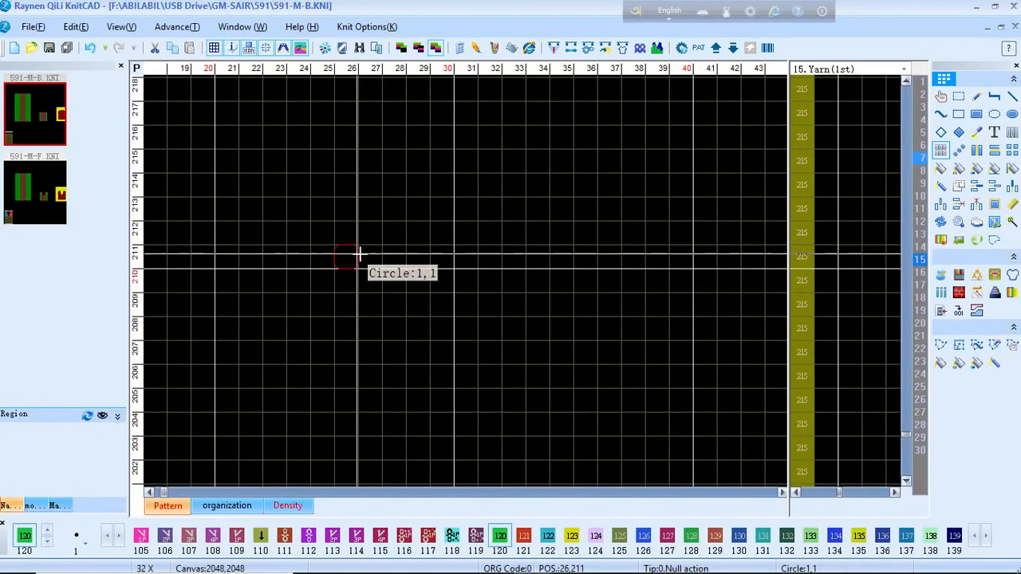
{"action": "right_click", "coordinate": [445, 260]}
{"action": "left_click", "coordinate": [977, 115]}
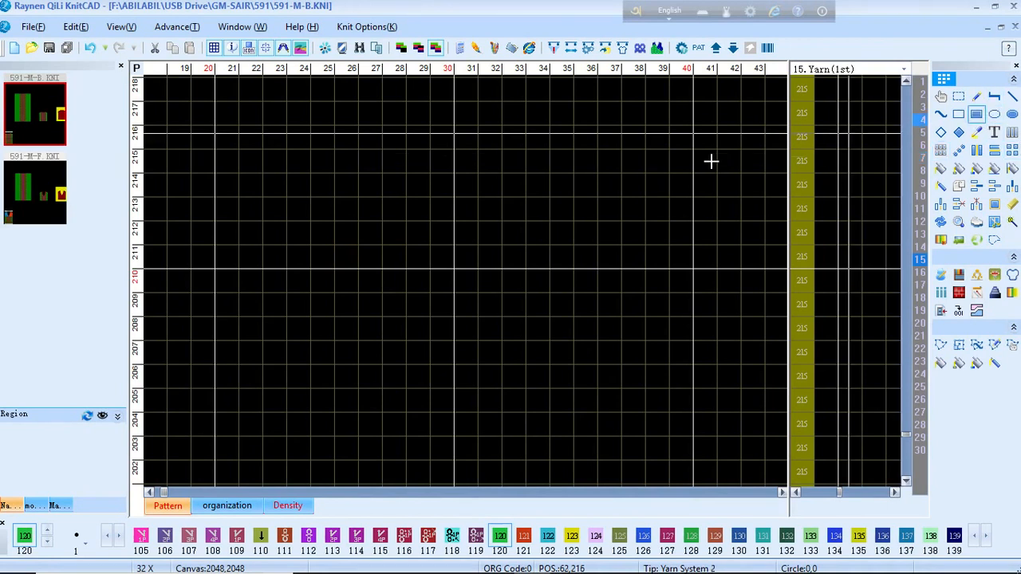
{"action": "left_click_drag", "start_coordinate": [369, 257], "coordinate": [482, 264]}
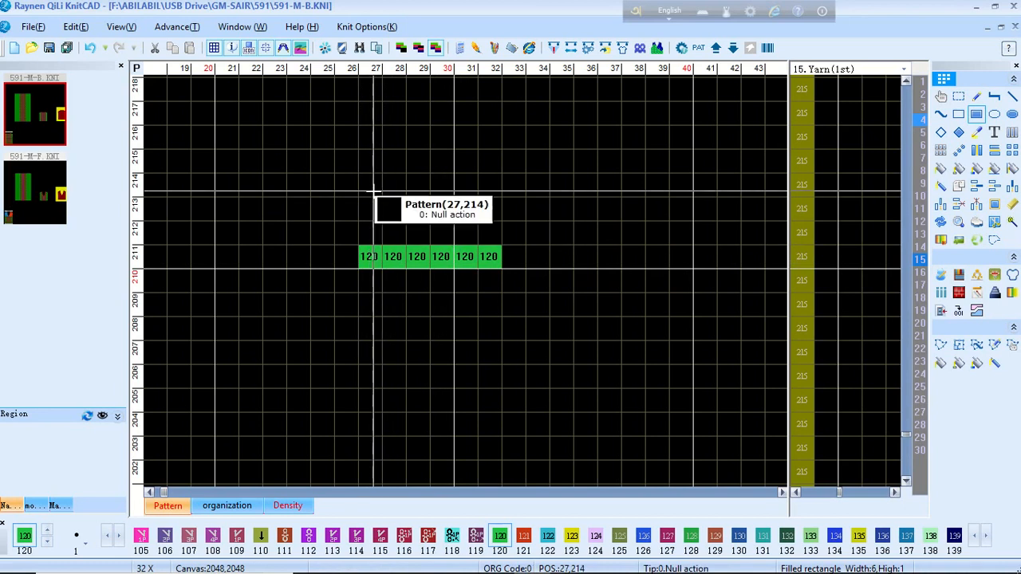
{"action": "key", "text": "1"}
{"action": "left_click_drag", "start_coordinate": [373, 189], "coordinate": [489, 185]}
Step: Fill row 215 with six code-1 stitches and set row 214 columns 27–28 to code 2
{"action": "left_click_drag", "start_coordinate": [369, 161], "coordinate": [490, 161]}
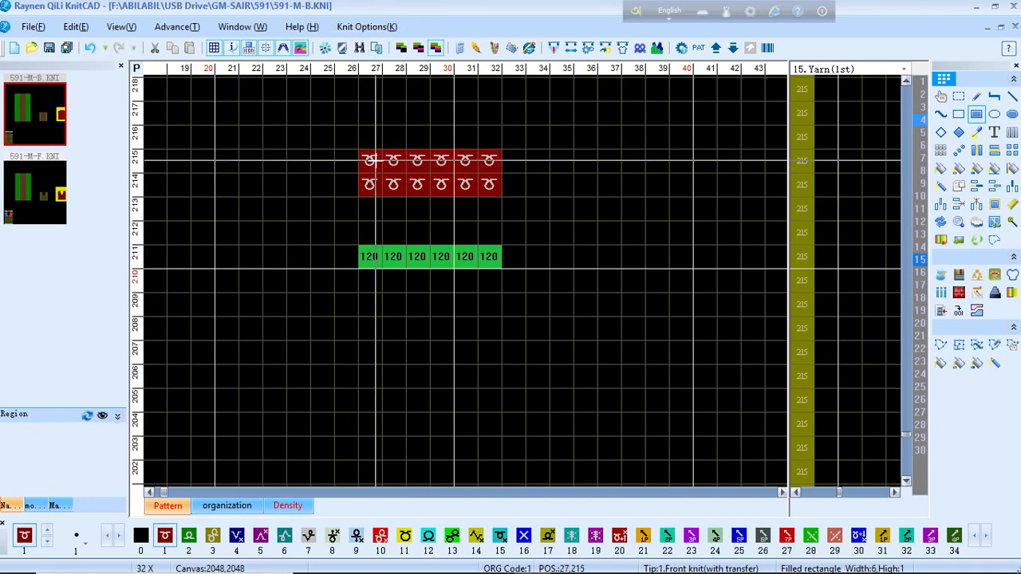
{"action": "key", "text": "2"}
{"action": "scroll", "coordinate": [369, 160], "scroll_direction": "down", "scroll_amount": 2}
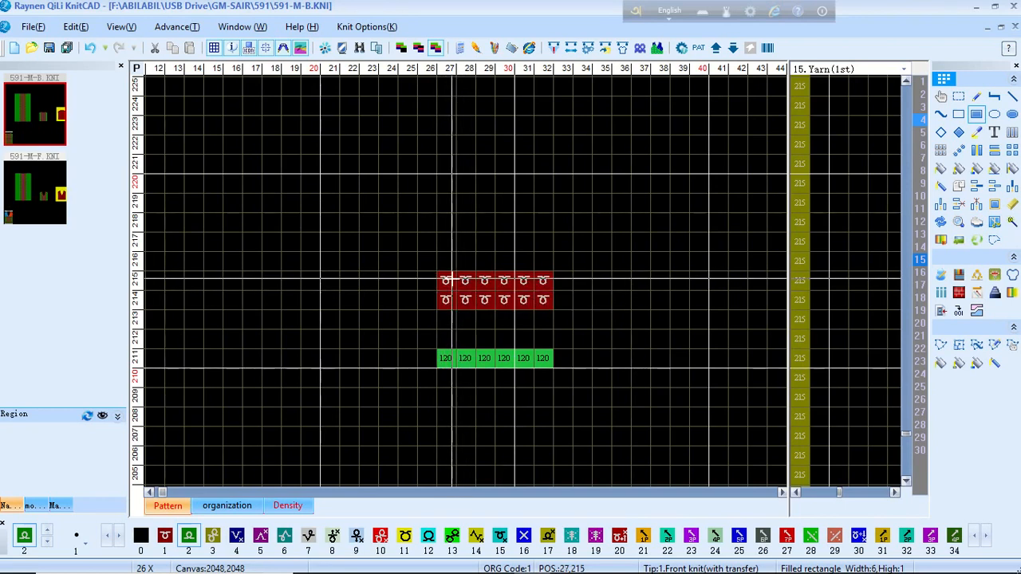
{"action": "scroll", "coordinate": [446, 280], "scroll_direction": "down", "scroll_amount": 1}
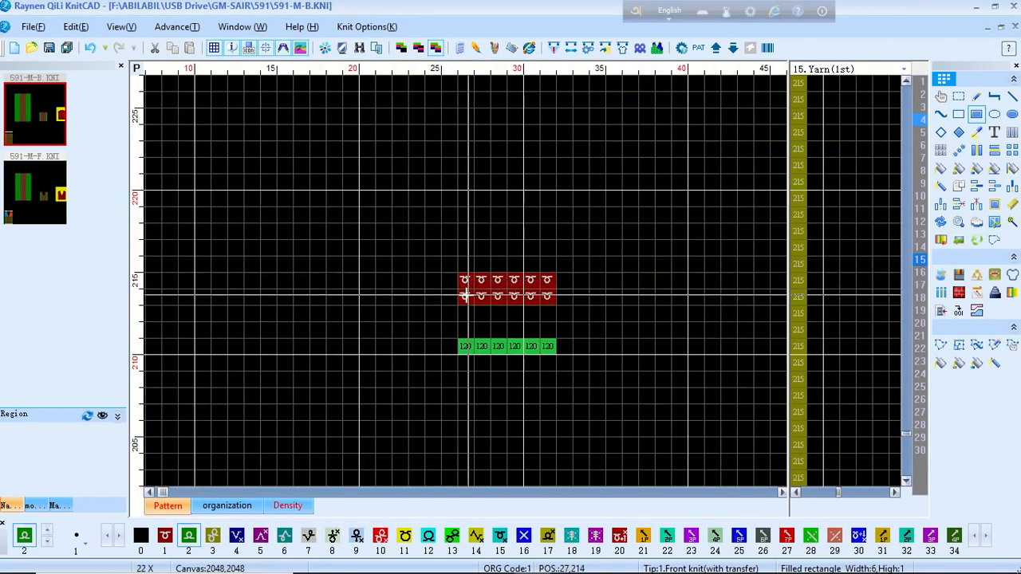
{"action": "left_click_drag", "start_coordinate": [465, 296], "coordinate": [479, 296]}
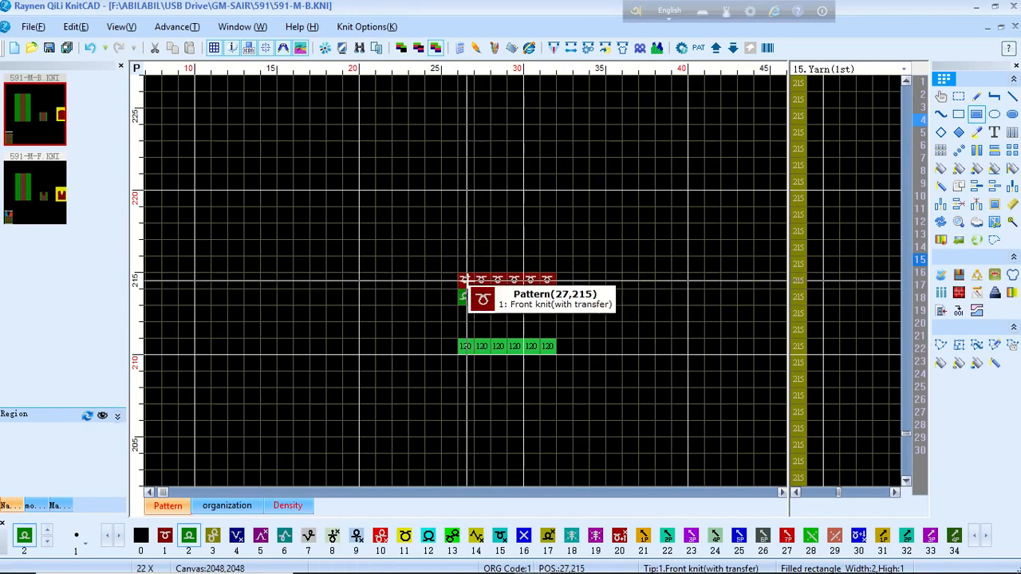
Step: Clear the first cells of row 215 with code 0 and fill columns 29–30 with code 20
{"action": "key", "text": "0"}
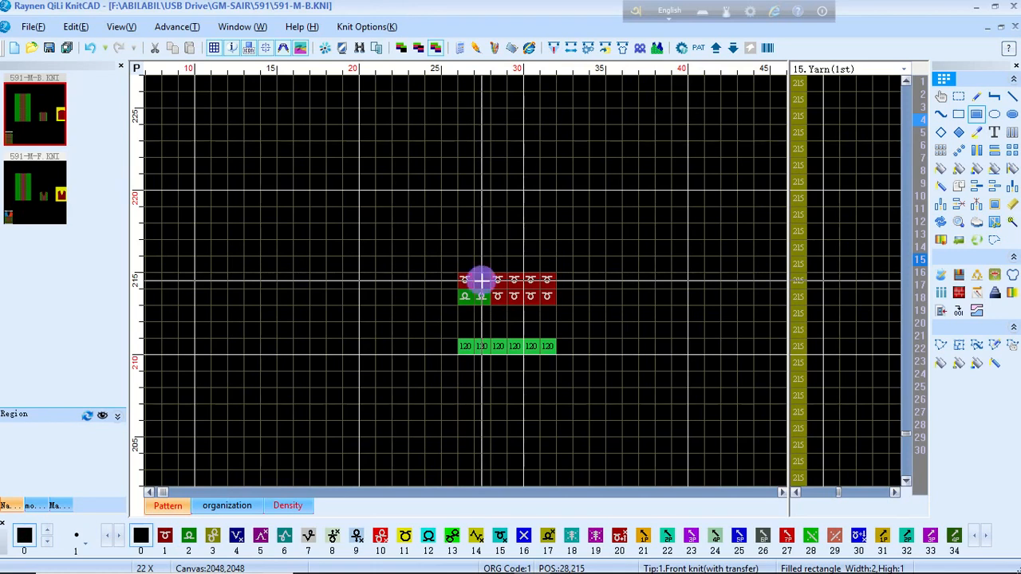
{"action": "left_click_drag", "start_coordinate": [481, 280], "coordinate": [449, 278]}
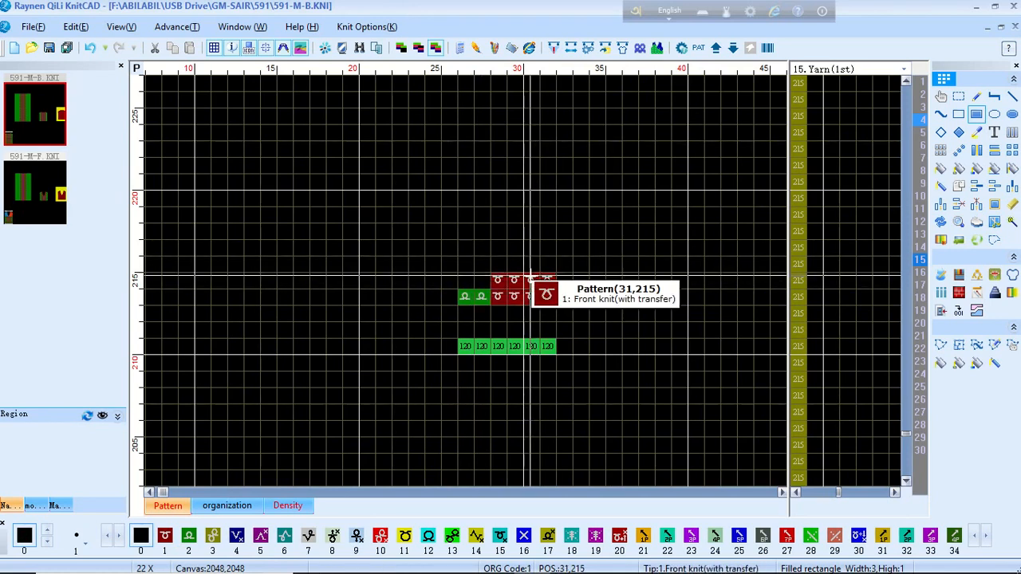
{"action": "key", "text": "2"}
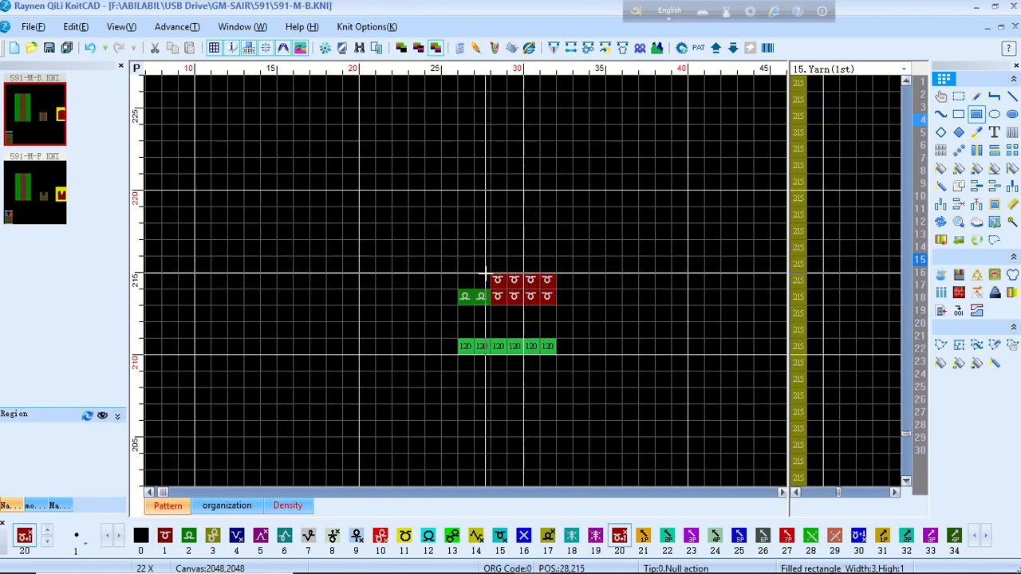
{"action": "left_click_drag", "start_coordinate": [497, 280], "coordinate": [512, 281]}
Step: Fill row 216 columns 29–30 with code 42 and row 217 columns 27–28 with code 52
{"action": "key", "text": "4"}
{"action": "key", "text": "2"}
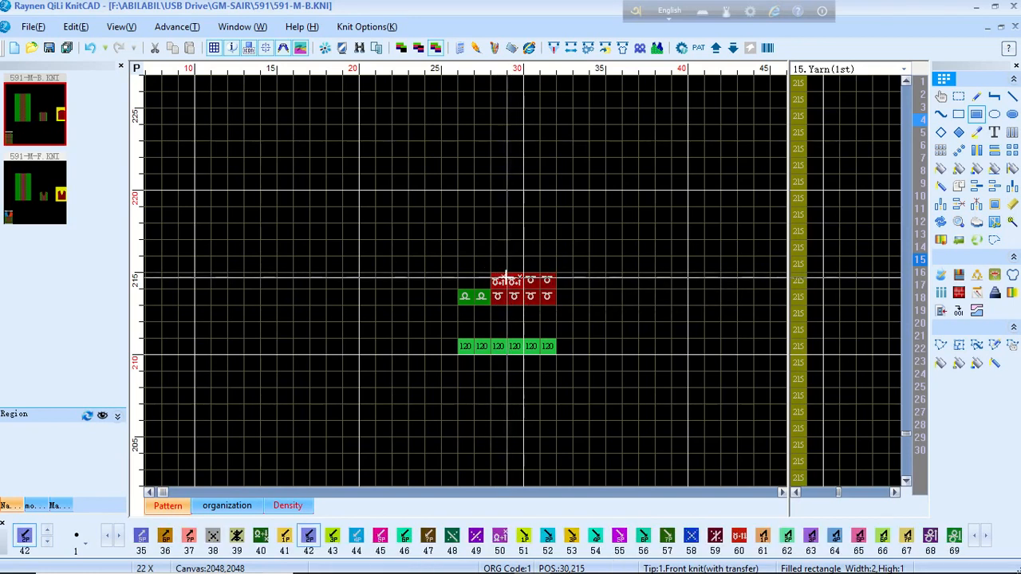
{"action": "left_click_drag", "start_coordinate": [496, 264], "coordinate": [512, 264]}
{"action": "key", "text": "5"}
{"action": "key", "text": "2"}
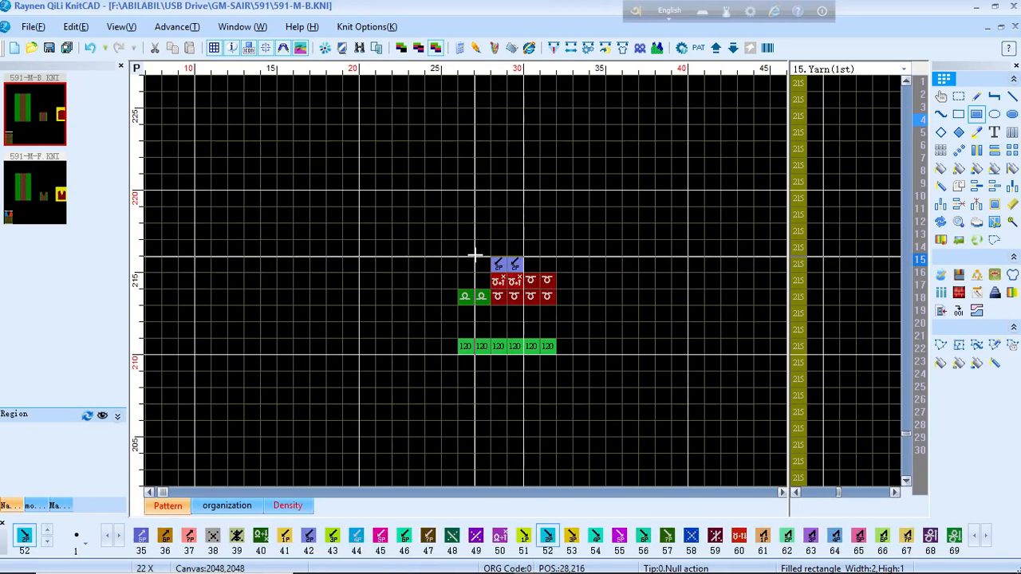
{"action": "left_click_drag", "start_coordinate": [479, 251], "coordinate": [470, 247]}
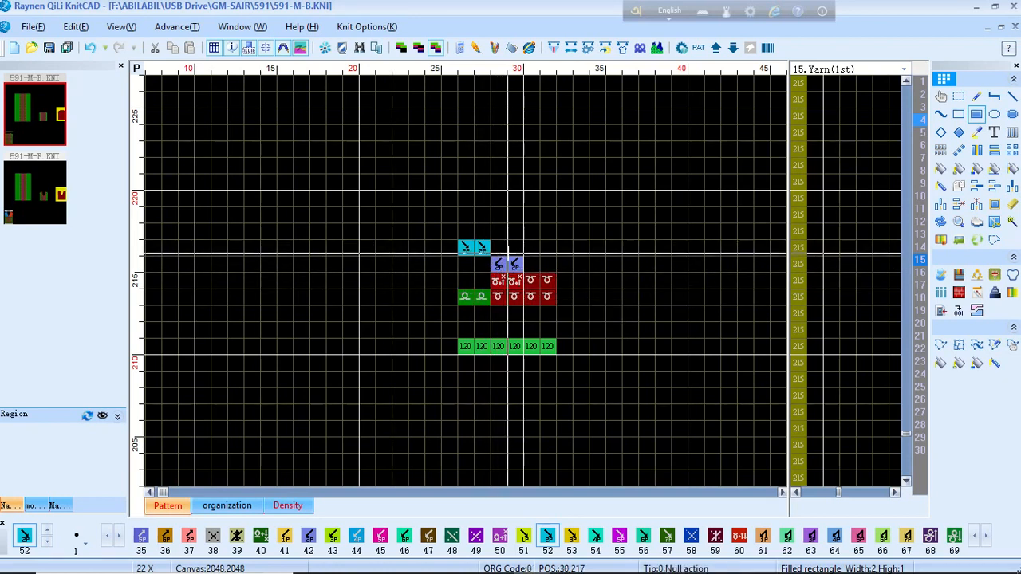
Step: Fill four cells of row 218 with stitch code 100
{"action": "key", "text": "1"}
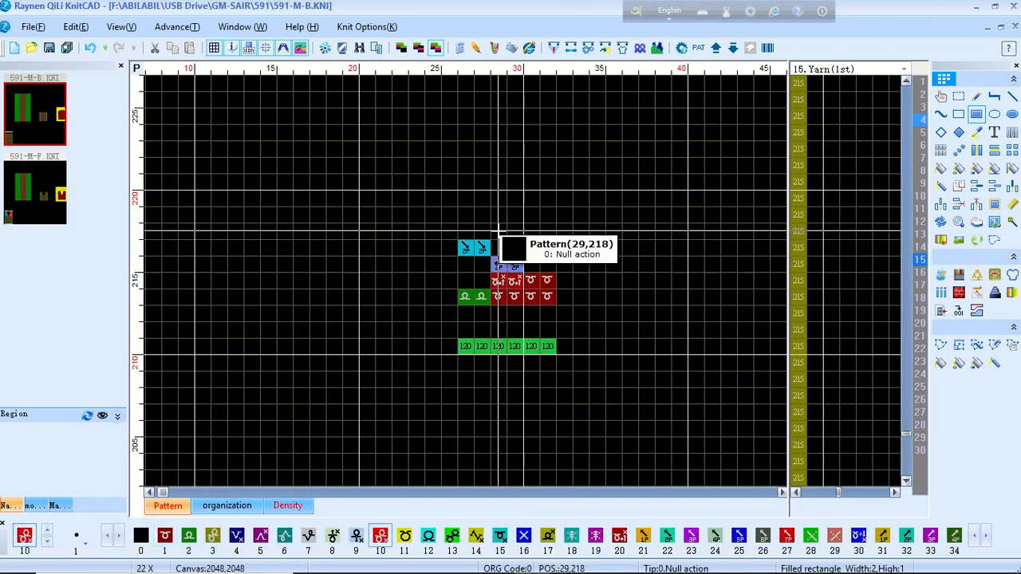
{"action": "key", "text": "1"}
{"action": "key", "text": "0"}
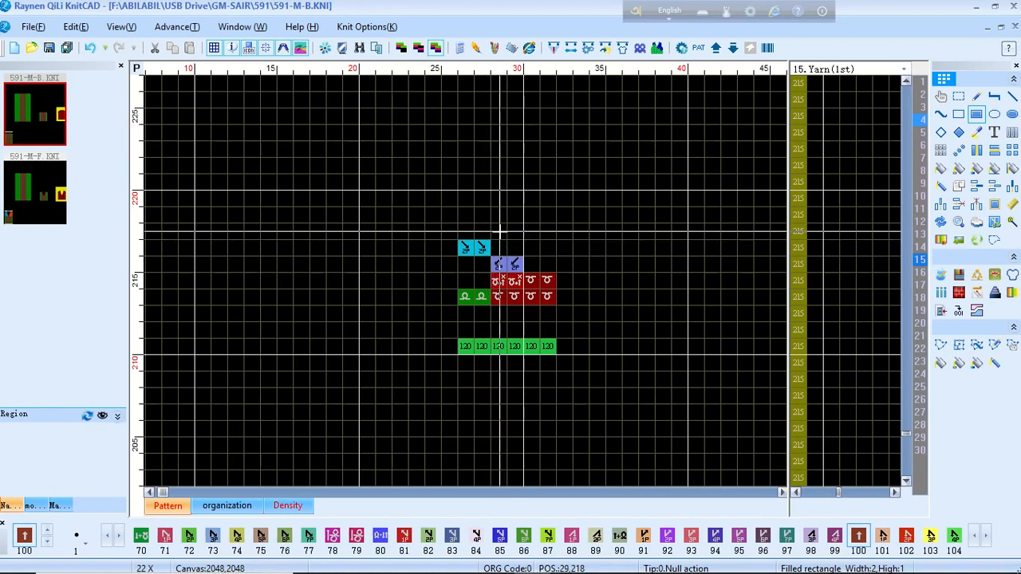
{"action": "left_click_drag", "start_coordinate": [497, 231], "coordinate": [548, 232]}
{"action": "scroll", "coordinate": [532, 232], "scroll_direction": "down", "scroll_amount": 1}
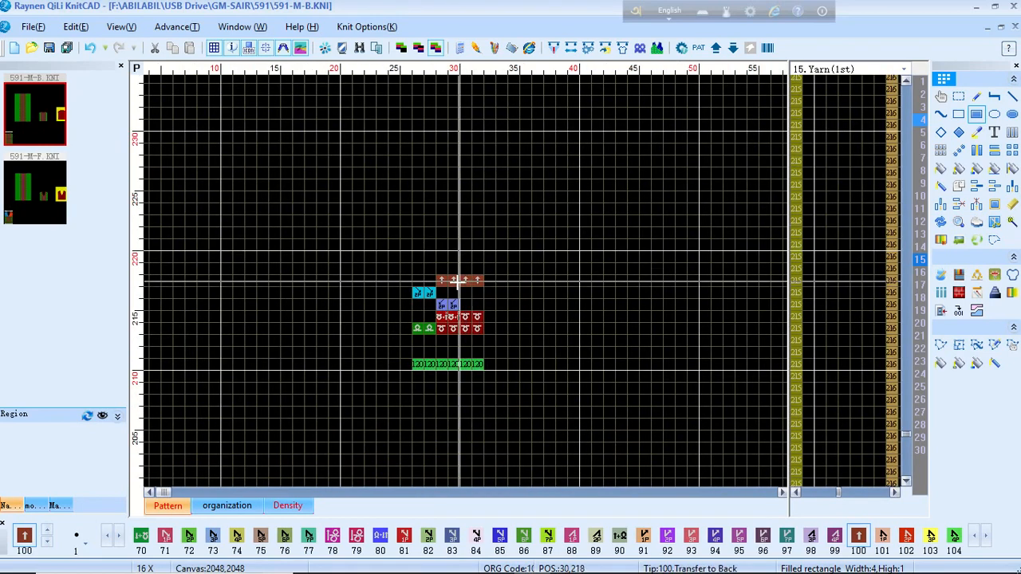
{"action": "scroll", "coordinate": [470, 285], "scroll_direction": "up", "scroll_amount": 1}
{"action": "scroll", "coordinate": [472, 285], "scroll_direction": "up", "scroll_amount": 2}
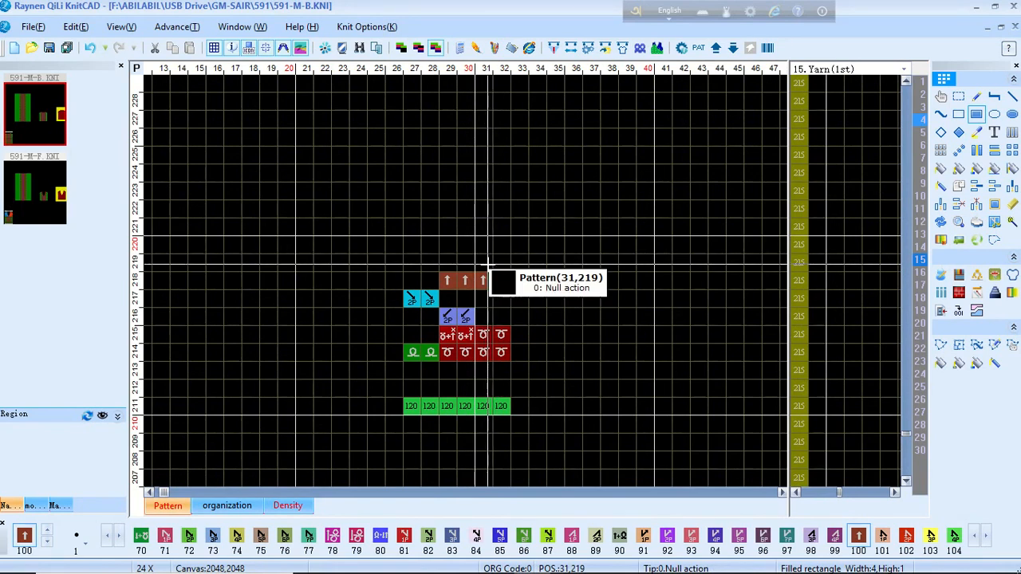
Step: Place code-42 transfers on row 219, code-52 on row 220, and code 1 on row 223 columns 27–32
{"action": "key", "text": "4"}
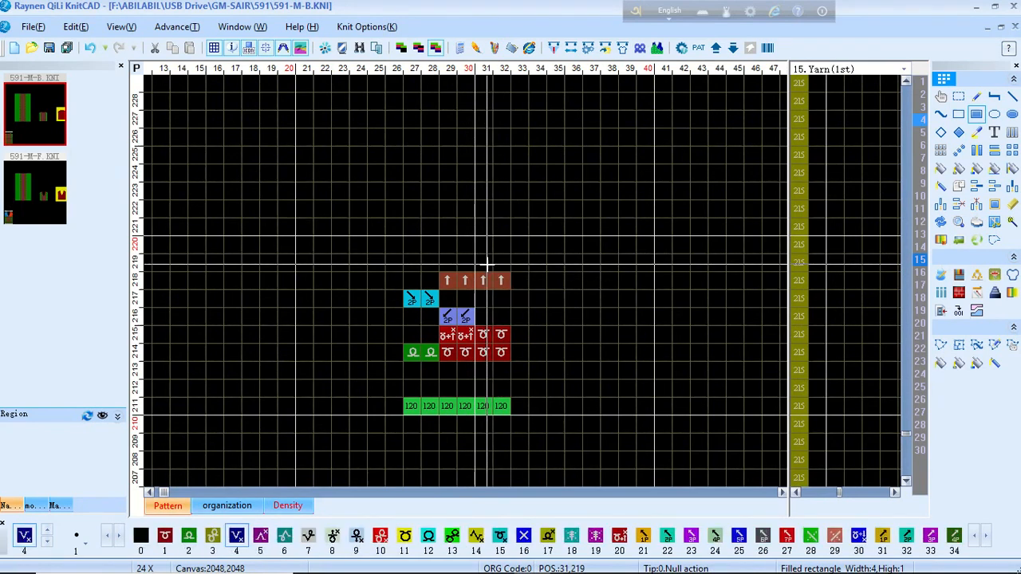
{"action": "key", "text": "2"}
{"action": "left_click_drag", "start_coordinate": [482, 260], "coordinate": [495, 263]}
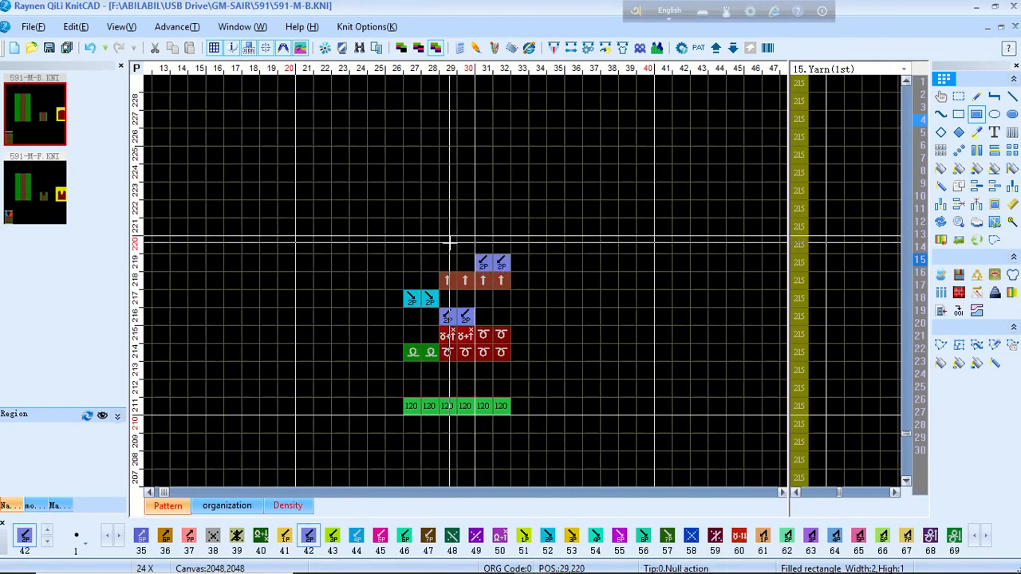
{"action": "key", "text": "5"}
{"action": "key", "text": "2"}
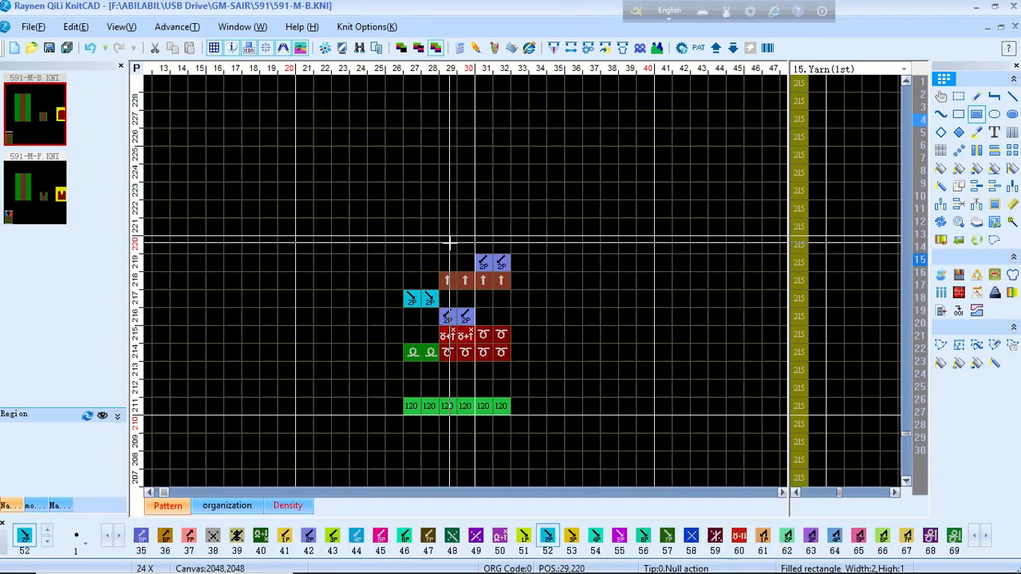
{"action": "left_click_drag", "start_coordinate": [444, 241], "coordinate": [461, 240]}
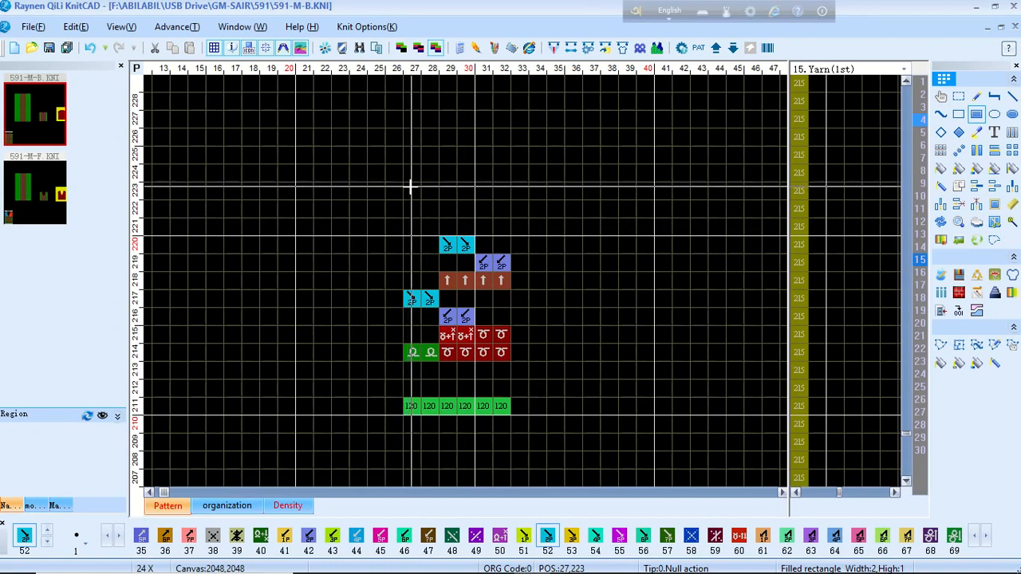
{"action": "key", "text": "1"}
{"action": "left_click_drag", "start_coordinate": [411, 188], "coordinate": [499, 190]}
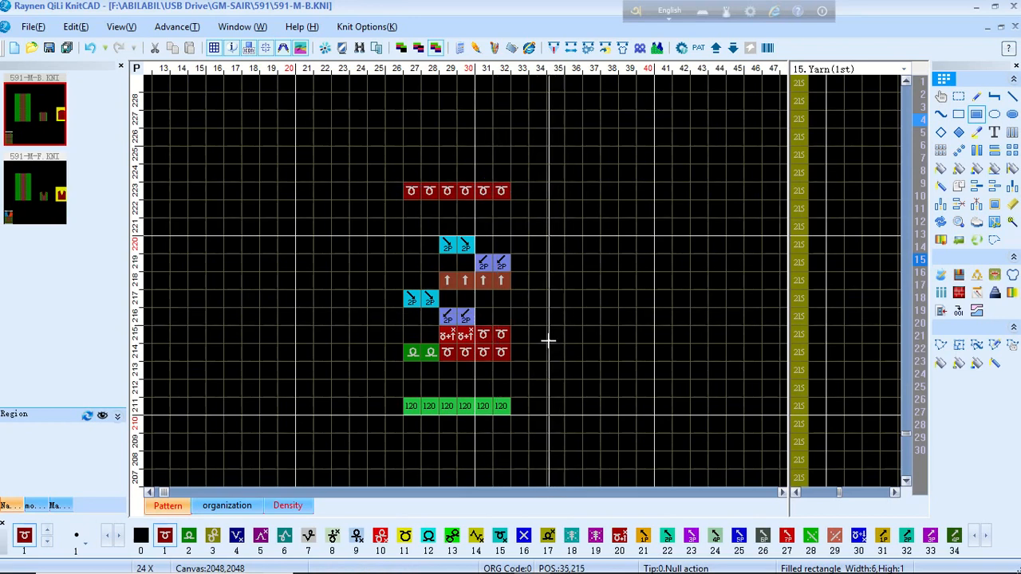
Step: Code the Cycle line rows 211–223: one column all 2, the other 1 up to row 214
{"action": "left_click", "coordinate": [921, 83]}
{"action": "scroll", "coordinate": [427, 317], "scroll_direction": "up", "scroll_amount": 1}
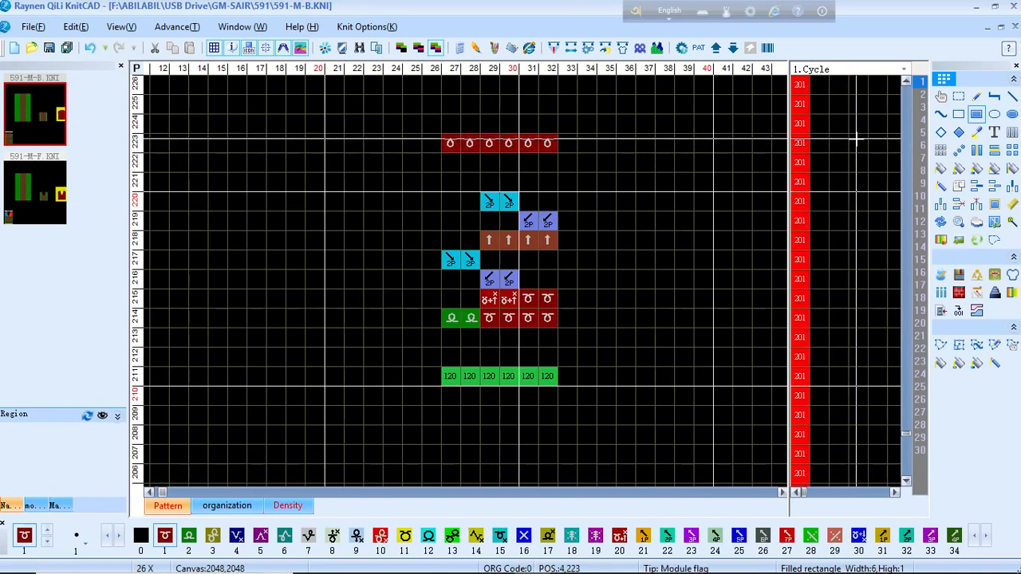
{"action": "key", "text": "2"}
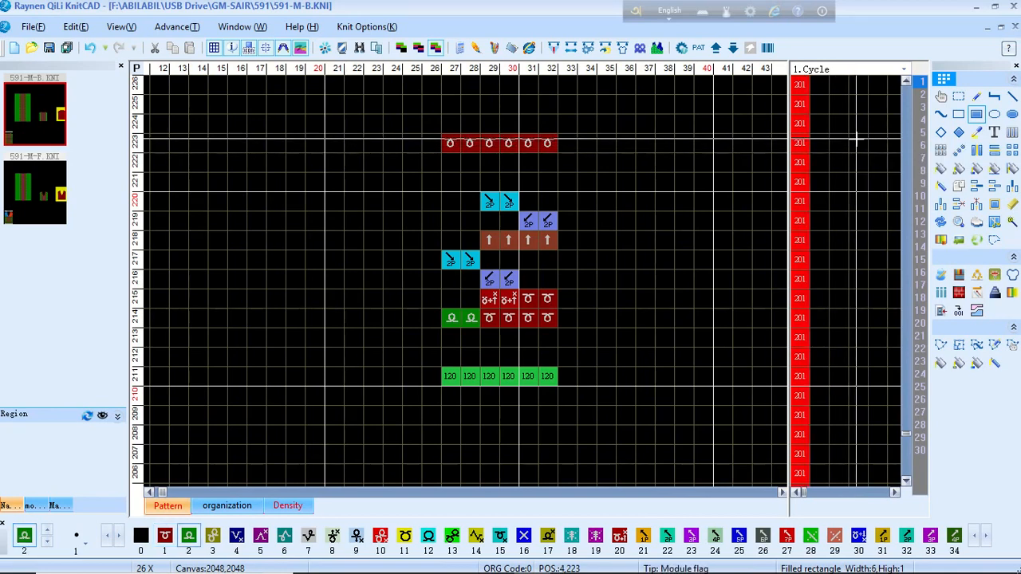
{"action": "left_click_drag", "start_coordinate": [856, 142], "coordinate": [856, 374]}
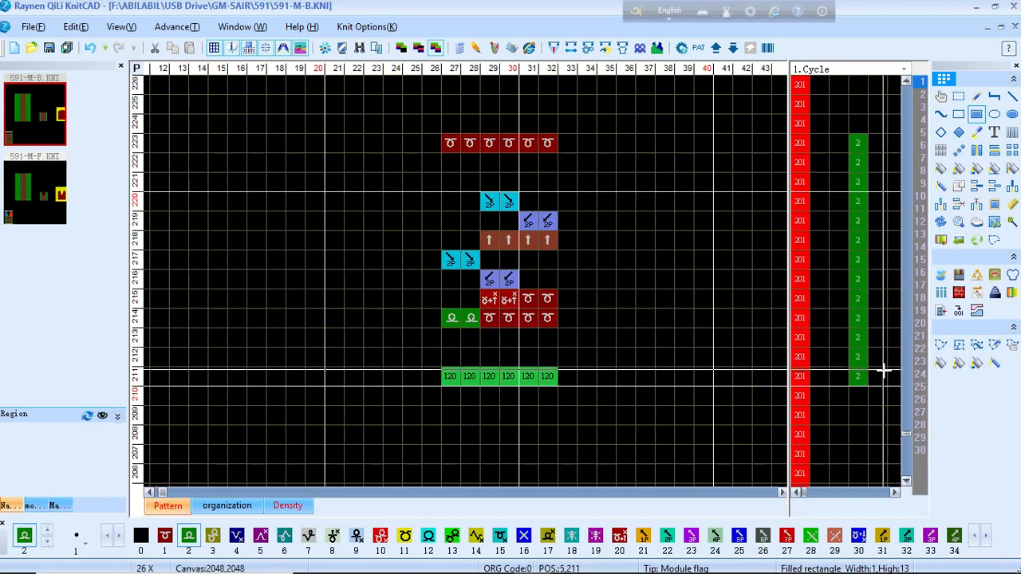
{"action": "key", "text": "1"}
{"action": "left_click_drag", "start_coordinate": [876, 373], "coordinate": [873, 146]}
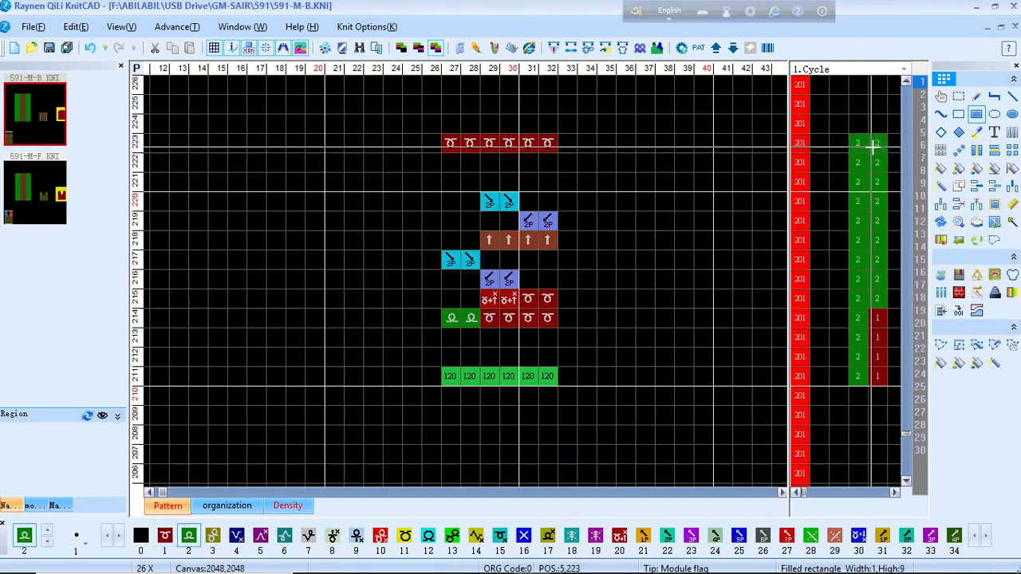
{"action": "left_click", "coordinate": [922, 108]}
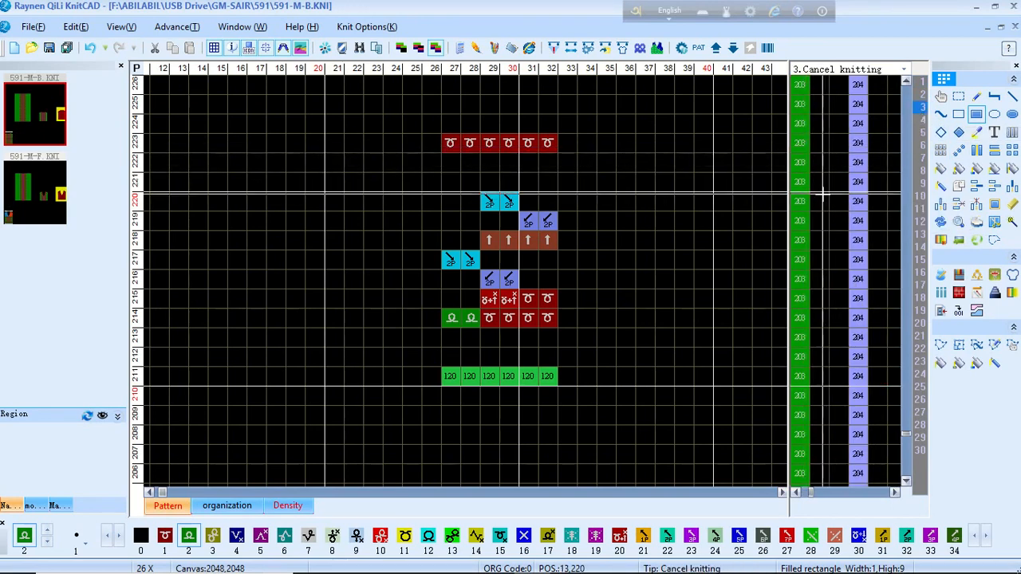
Step: Mark Cancel knitting rows 216–220 beside the transfer stitches with code 1
{"action": "left_click", "coordinate": [820, 197]}
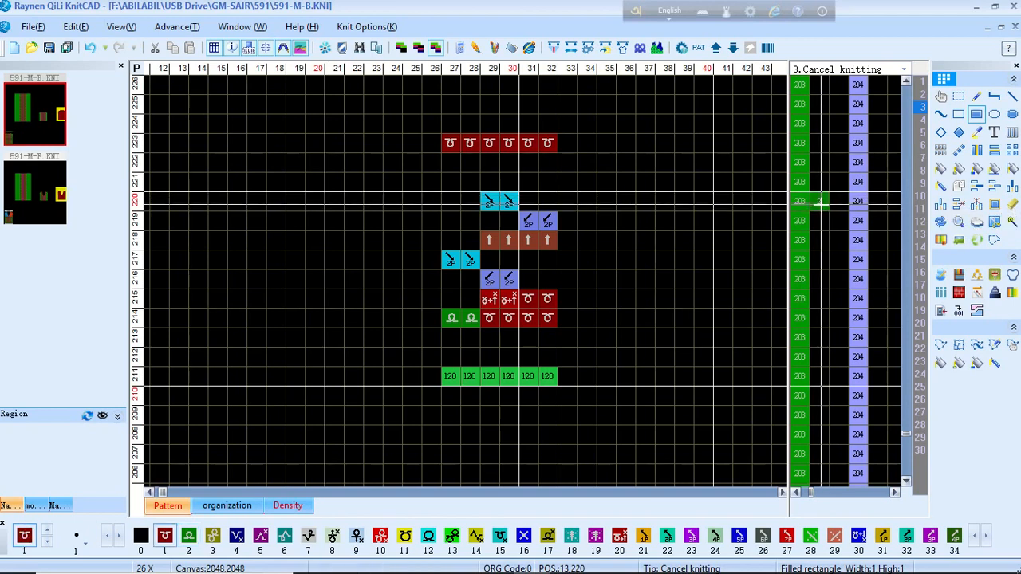
{"action": "left_click_drag", "start_coordinate": [821, 203], "coordinate": [821, 277]}
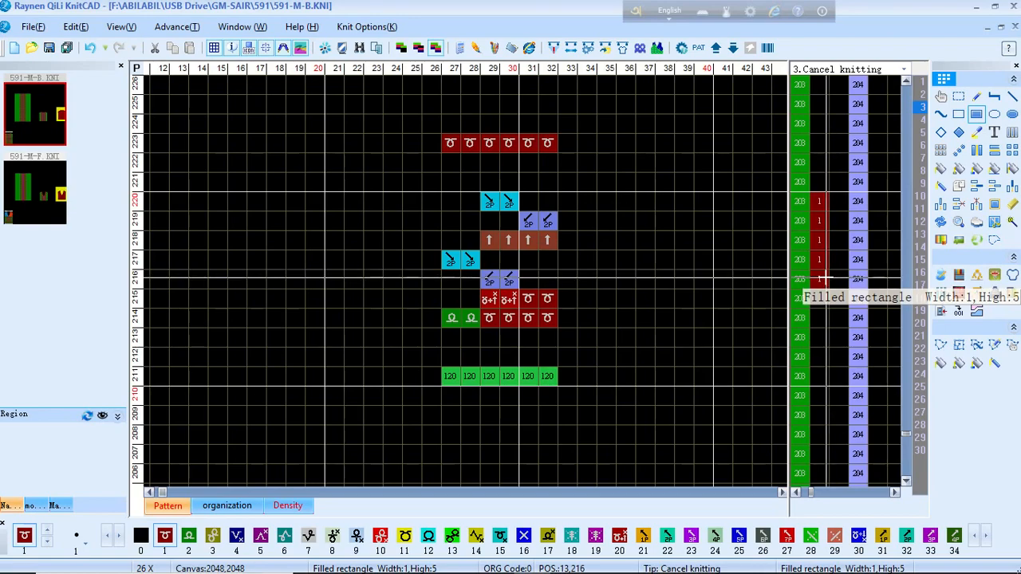
{"action": "left_click_drag", "start_coordinate": [818, 279], "coordinate": [817, 277]}
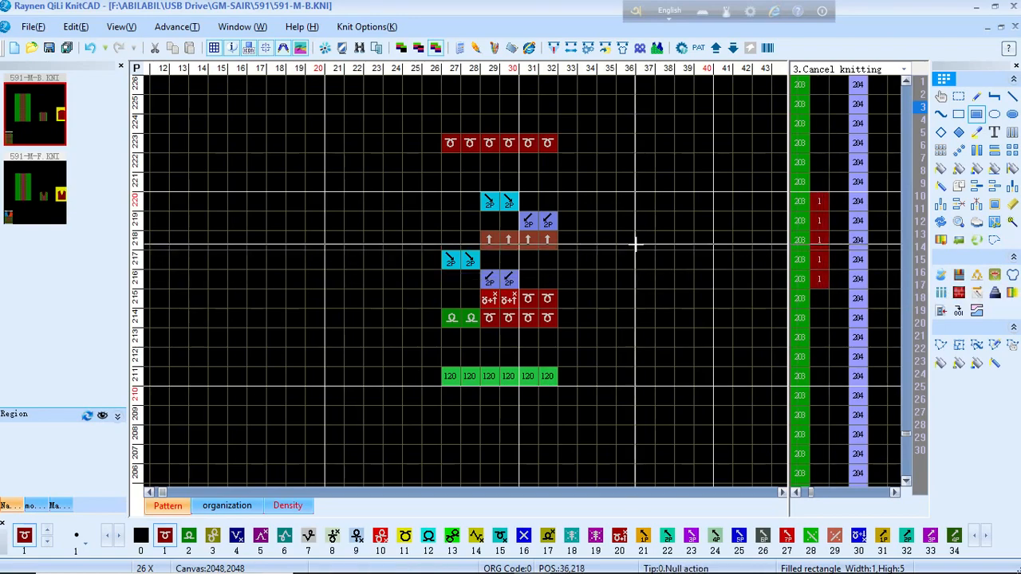
{"action": "scroll", "coordinate": [594, 240], "scroll_direction": "down", "scroll_amount": 10}
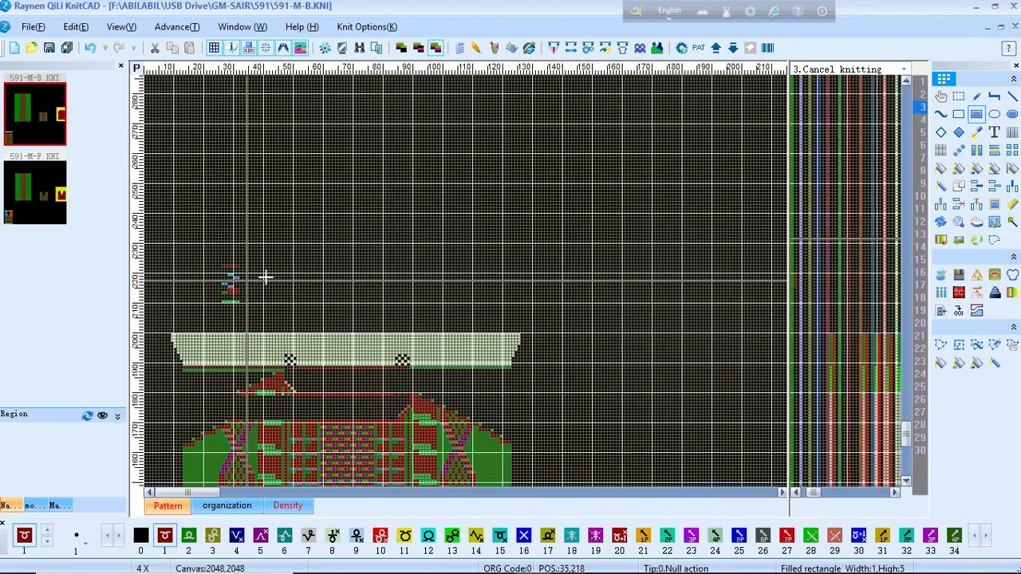
Step: Compile the pattern with F9 and close the compilation report
{"action": "scroll", "coordinate": [246, 275], "scroll_direction": "up", "scroll_amount": 4}
{"action": "scroll", "coordinate": [428, 298], "scroll_direction": "up", "scroll_amount": 3}
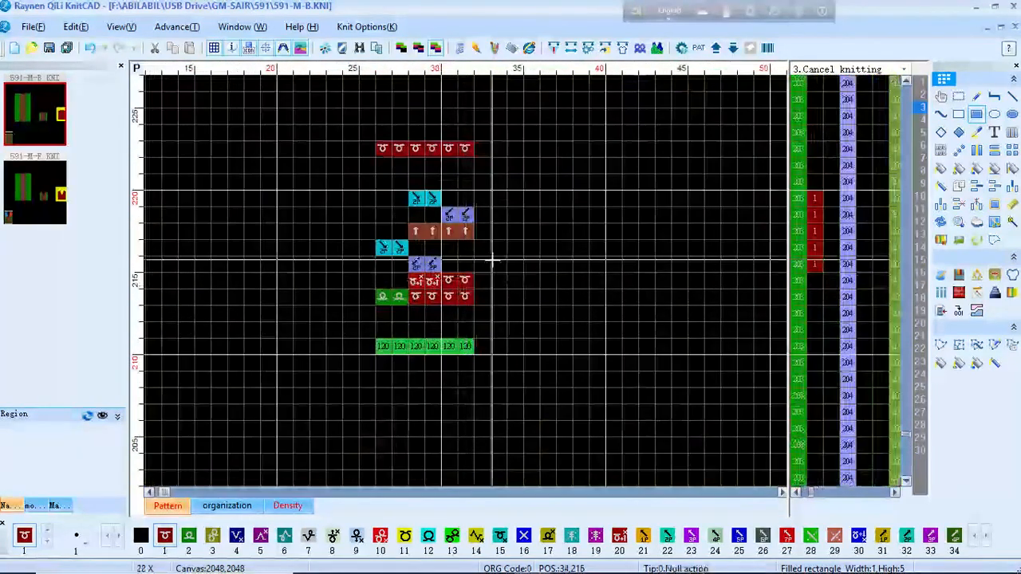
{"action": "key", "text": "F9"}
{"action": "key", "text": "Return"}
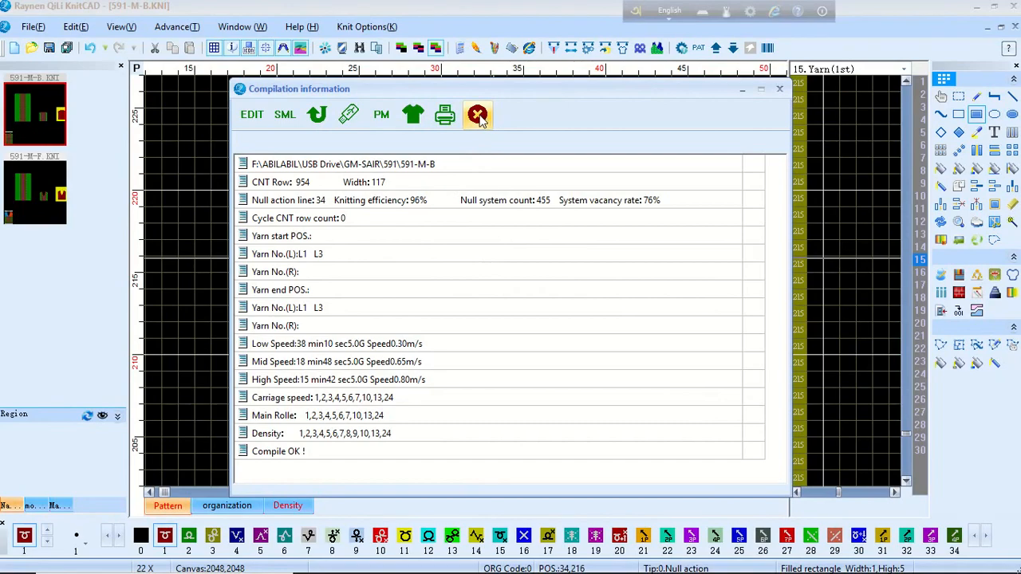
{"action": "left_click", "coordinate": [477, 116]}
Step: Open a fresh simulation preview of the knitted fabric
{"action": "scroll", "coordinate": [467, 239], "scroll_direction": "up", "scroll_amount": 2}
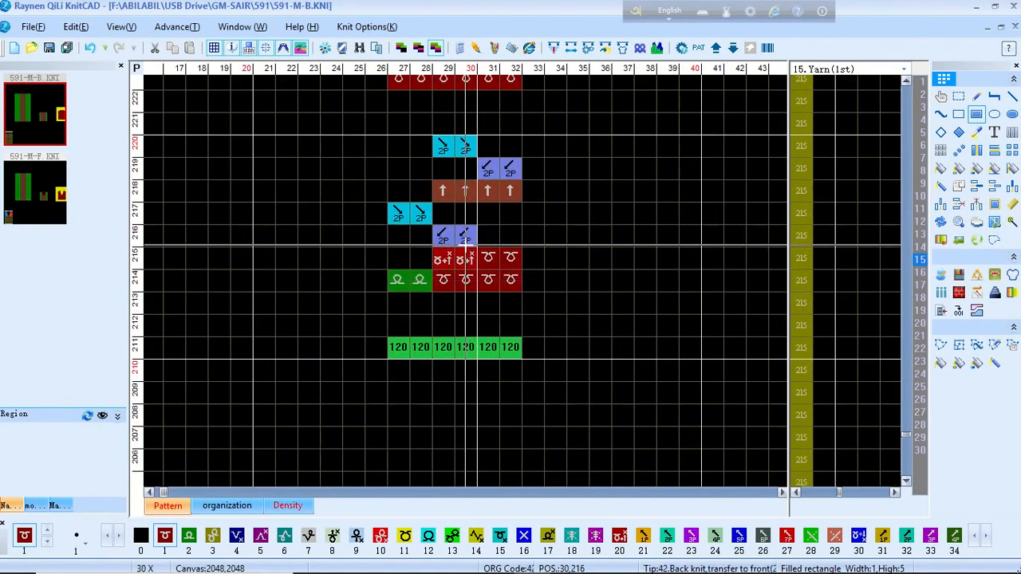
{"action": "scroll", "coordinate": [466, 241], "scroll_direction": "up", "scroll_amount": 1}
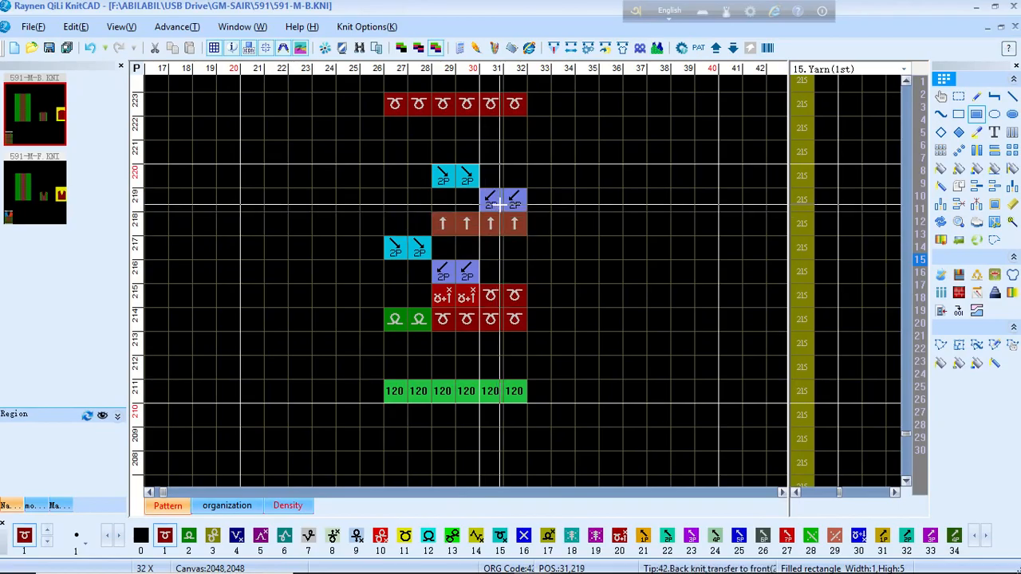
{"action": "scroll", "coordinate": [501, 319], "scroll_direction": "down", "scroll_amount": 3}
{"action": "scroll", "coordinate": [453, 281], "scroll_direction": "down", "scroll_amount": 6}
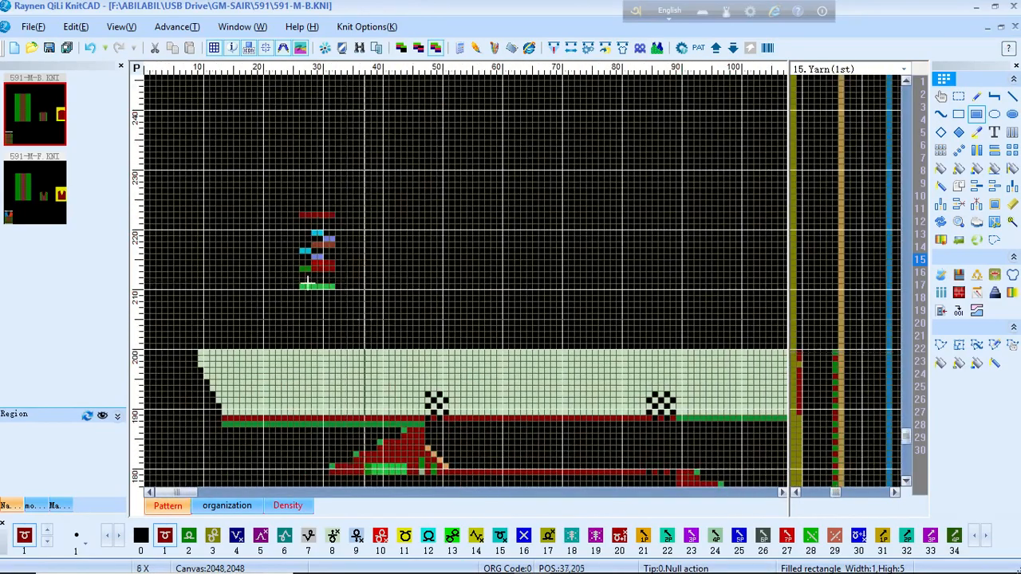
{"action": "scroll", "coordinate": [199, 414], "scroll_direction": "up", "scroll_amount": 4}
{"action": "scroll", "coordinate": [381, 279], "scroll_direction": "up", "scroll_amount": 2}
{"action": "scroll", "coordinate": [475, 279], "scroll_direction": "up", "scroll_amount": 2}
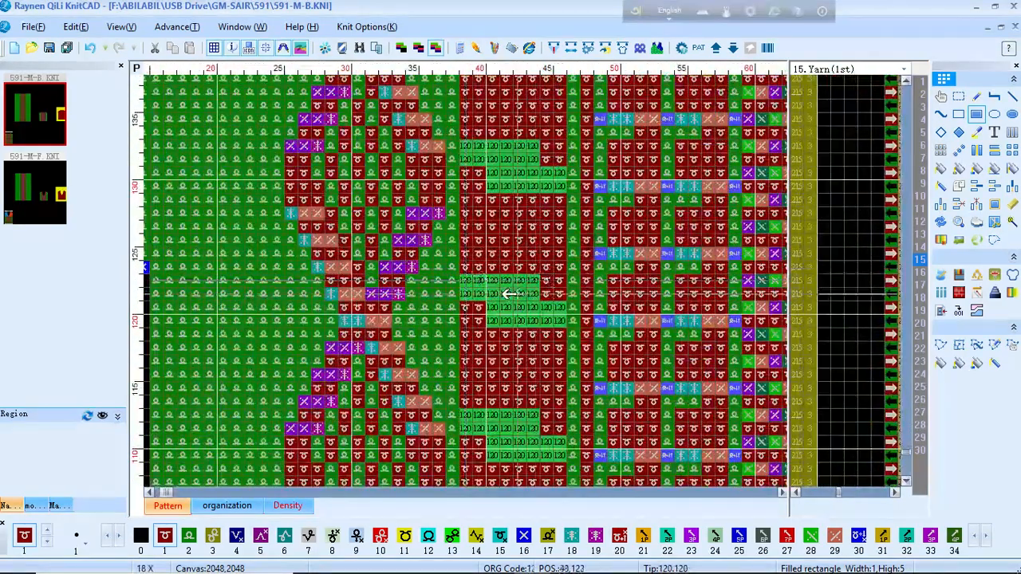
{"action": "left_click", "coordinate": [658, 48]}
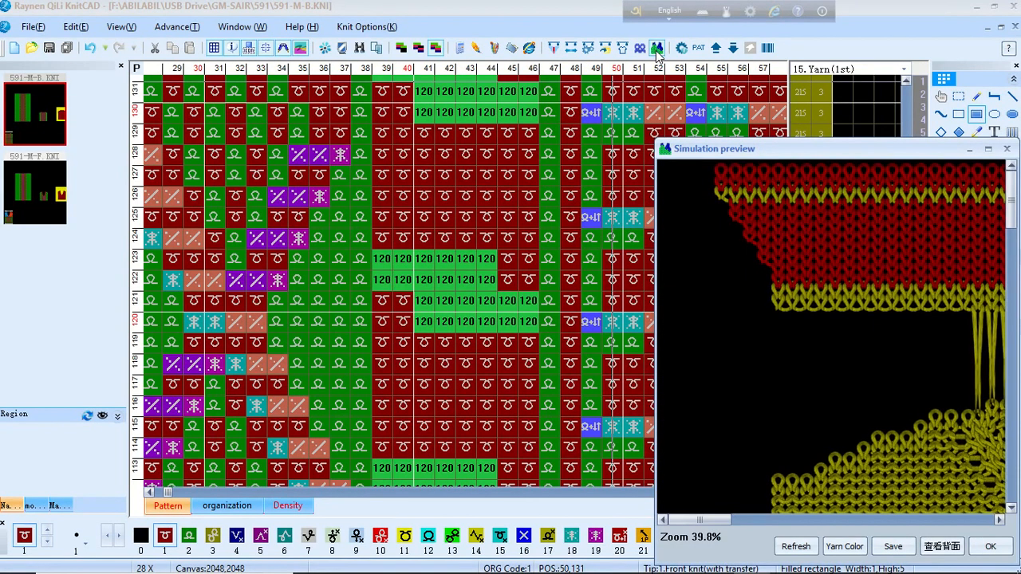
{"action": "scroll", "coordinate": [711, 212], "scroll_direction": "down", "scroll_amount": 3}
{"action": "scroll", "coordinate": [718, 231], "scroll_direction": "down", "scroll_amount": 3}
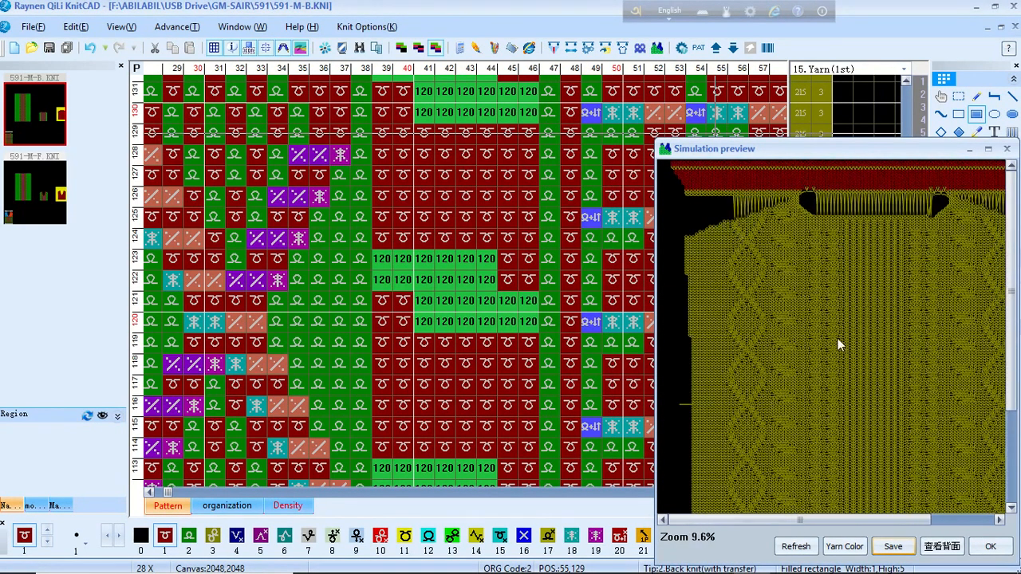
{"action": "scroll", "coordinate": [801, 335], "scroll_direction": "down", "scroll_amount": 2}
{"action": "scroll", "coordinate": [829, 339], "scroll_direction": "up", "scroll_amount": 8}
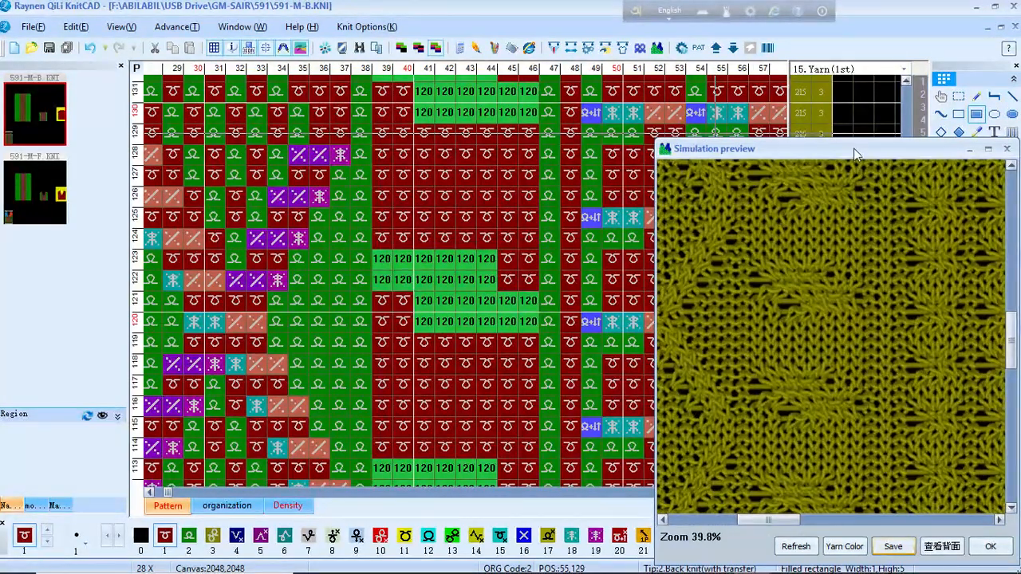
{"action": "left_click_drag", "start_coordinate": [854, 149], "coordinate": [724, 60]}
{"action": "scroll", "coordinate": [703, 249], "scroll_direction": "down", "scroll_amount": 4}
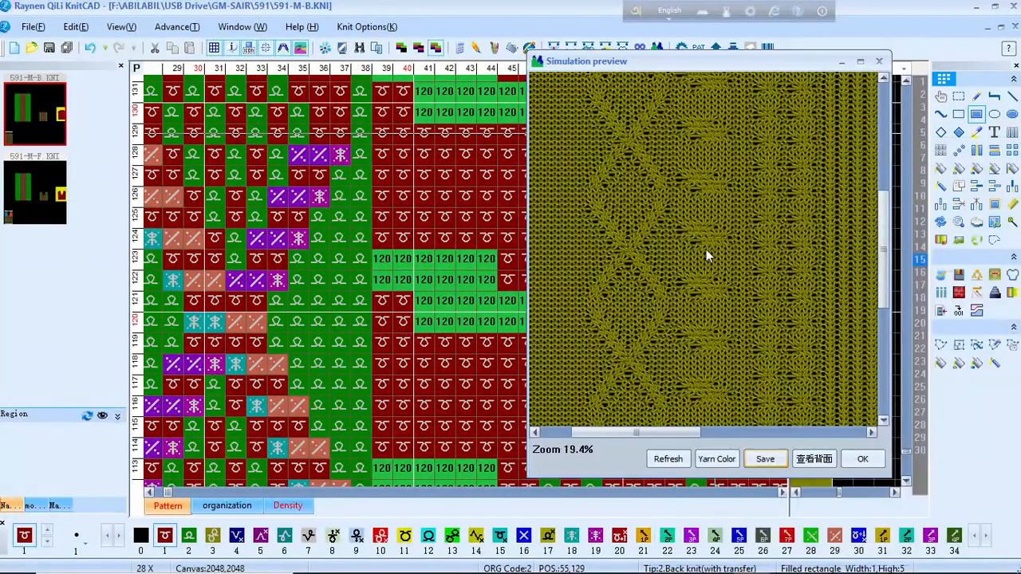
{"action": "scroll", "coordinate": [703, 247], "scroll_direction": "down", "scroll_amount": 1}
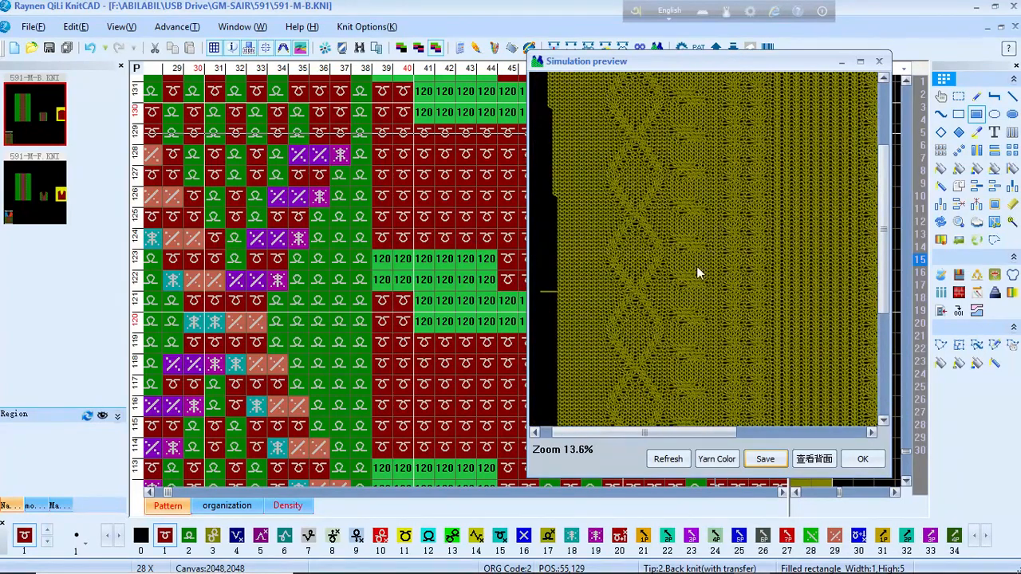
{"action": "scroll", "coordinate": [698, 263], "scroll_direction": "up", "scroll_amount": 3}
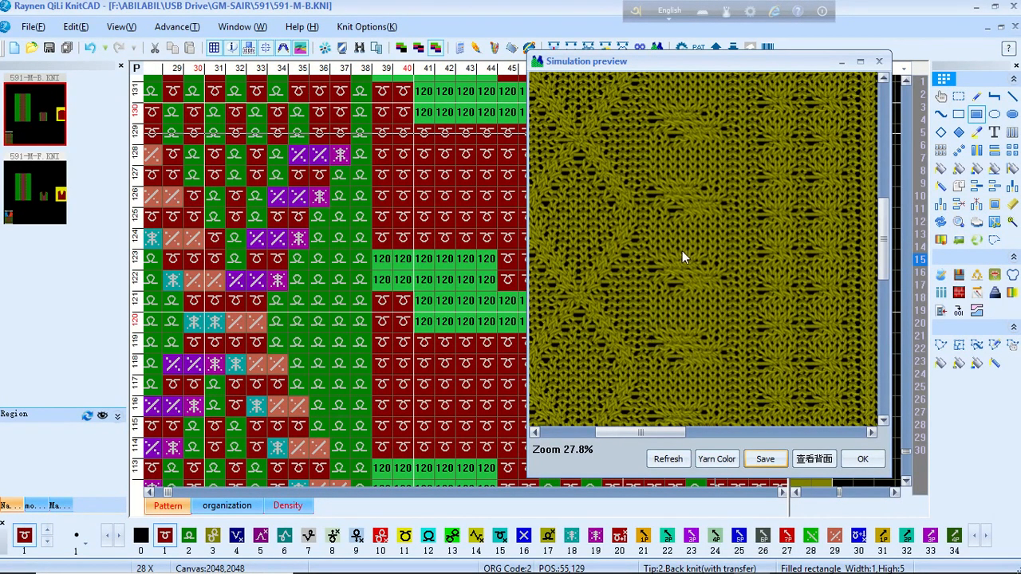
{"action": "scroll", "coordinate": [709, 249], "scroll_direction": "down", "scroll_amount": 3}
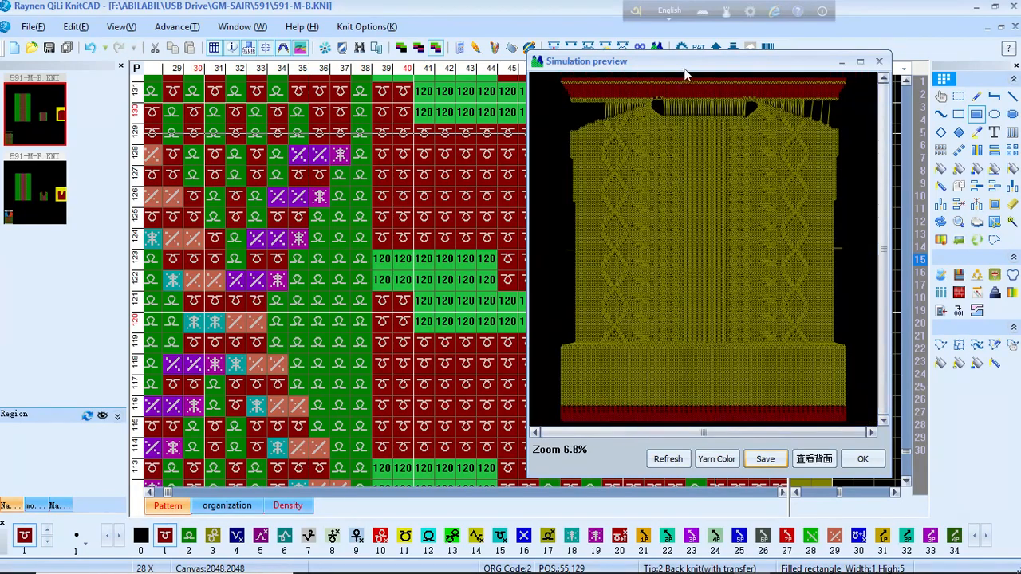
{"action": "left_click_drag", "start_coordinate": [703, 69], "coordinate": [767, 127]}
{"action": "scroll", "coordinate": [455, 281], "scroll_direction": "down", "scroll_amount": 3}
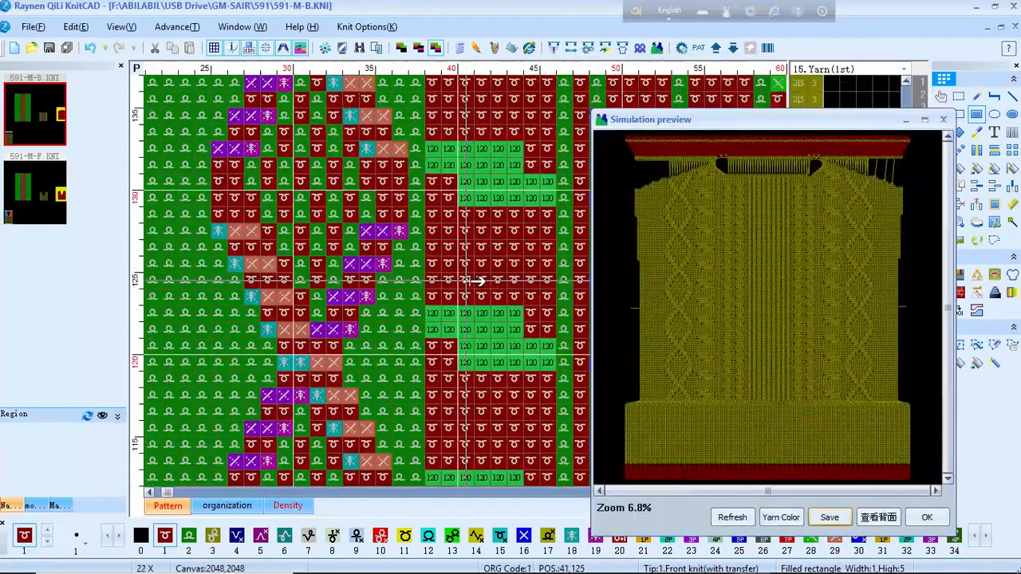
{"action": "scroll", "coordinate": [455, 281], "scroll_direction": "down", "scroll_amount": 4}
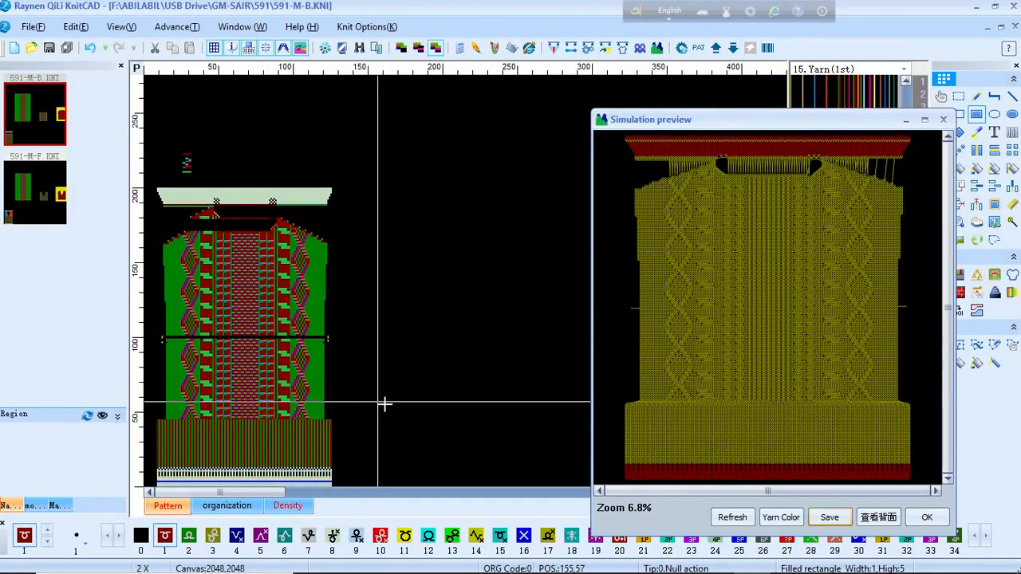
{"action": "left_click", "coordinate": [706, 563]}
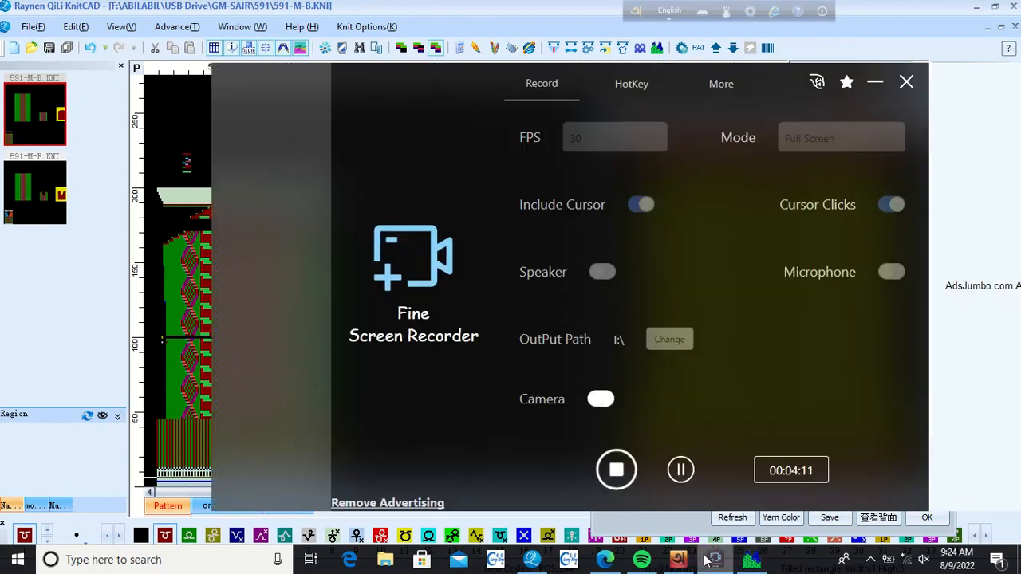